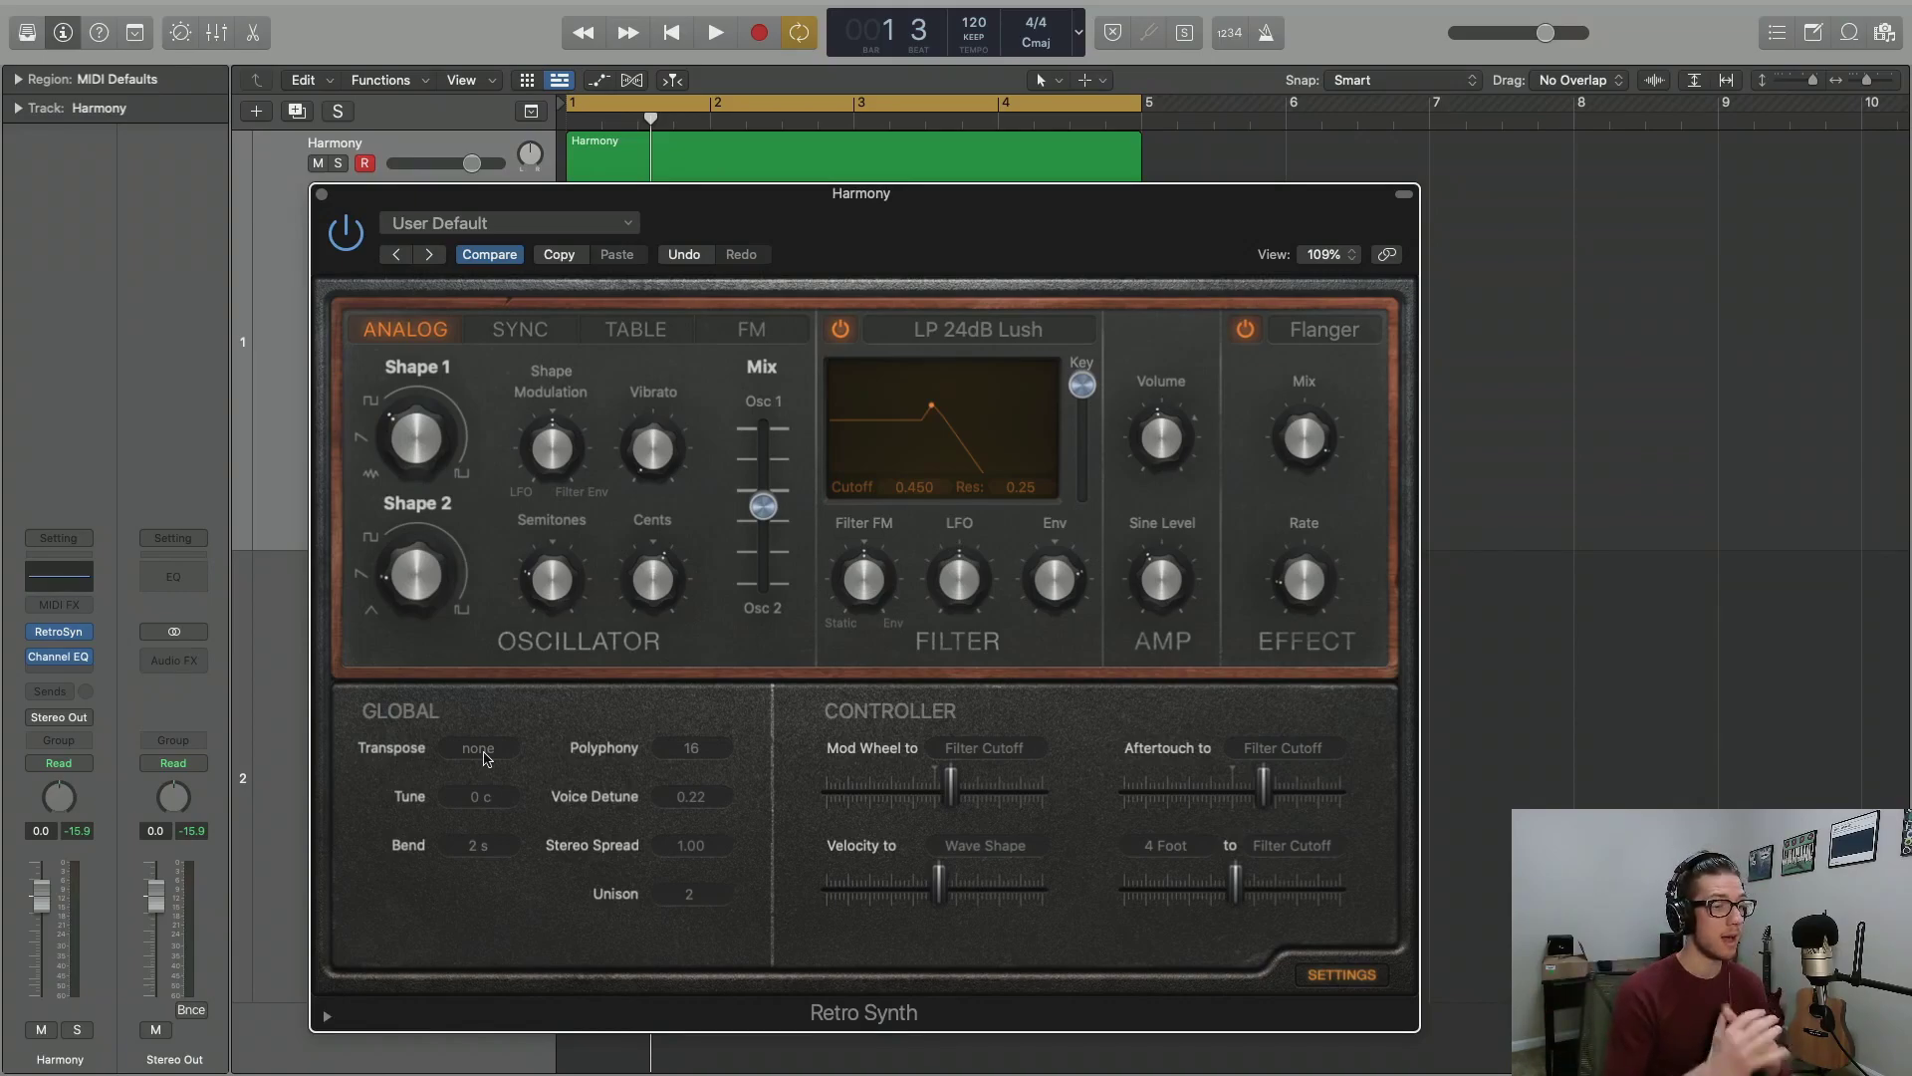
Keep transpose at none and lower the Retro Synth's global tune to -4 c
left_click(482, 751)
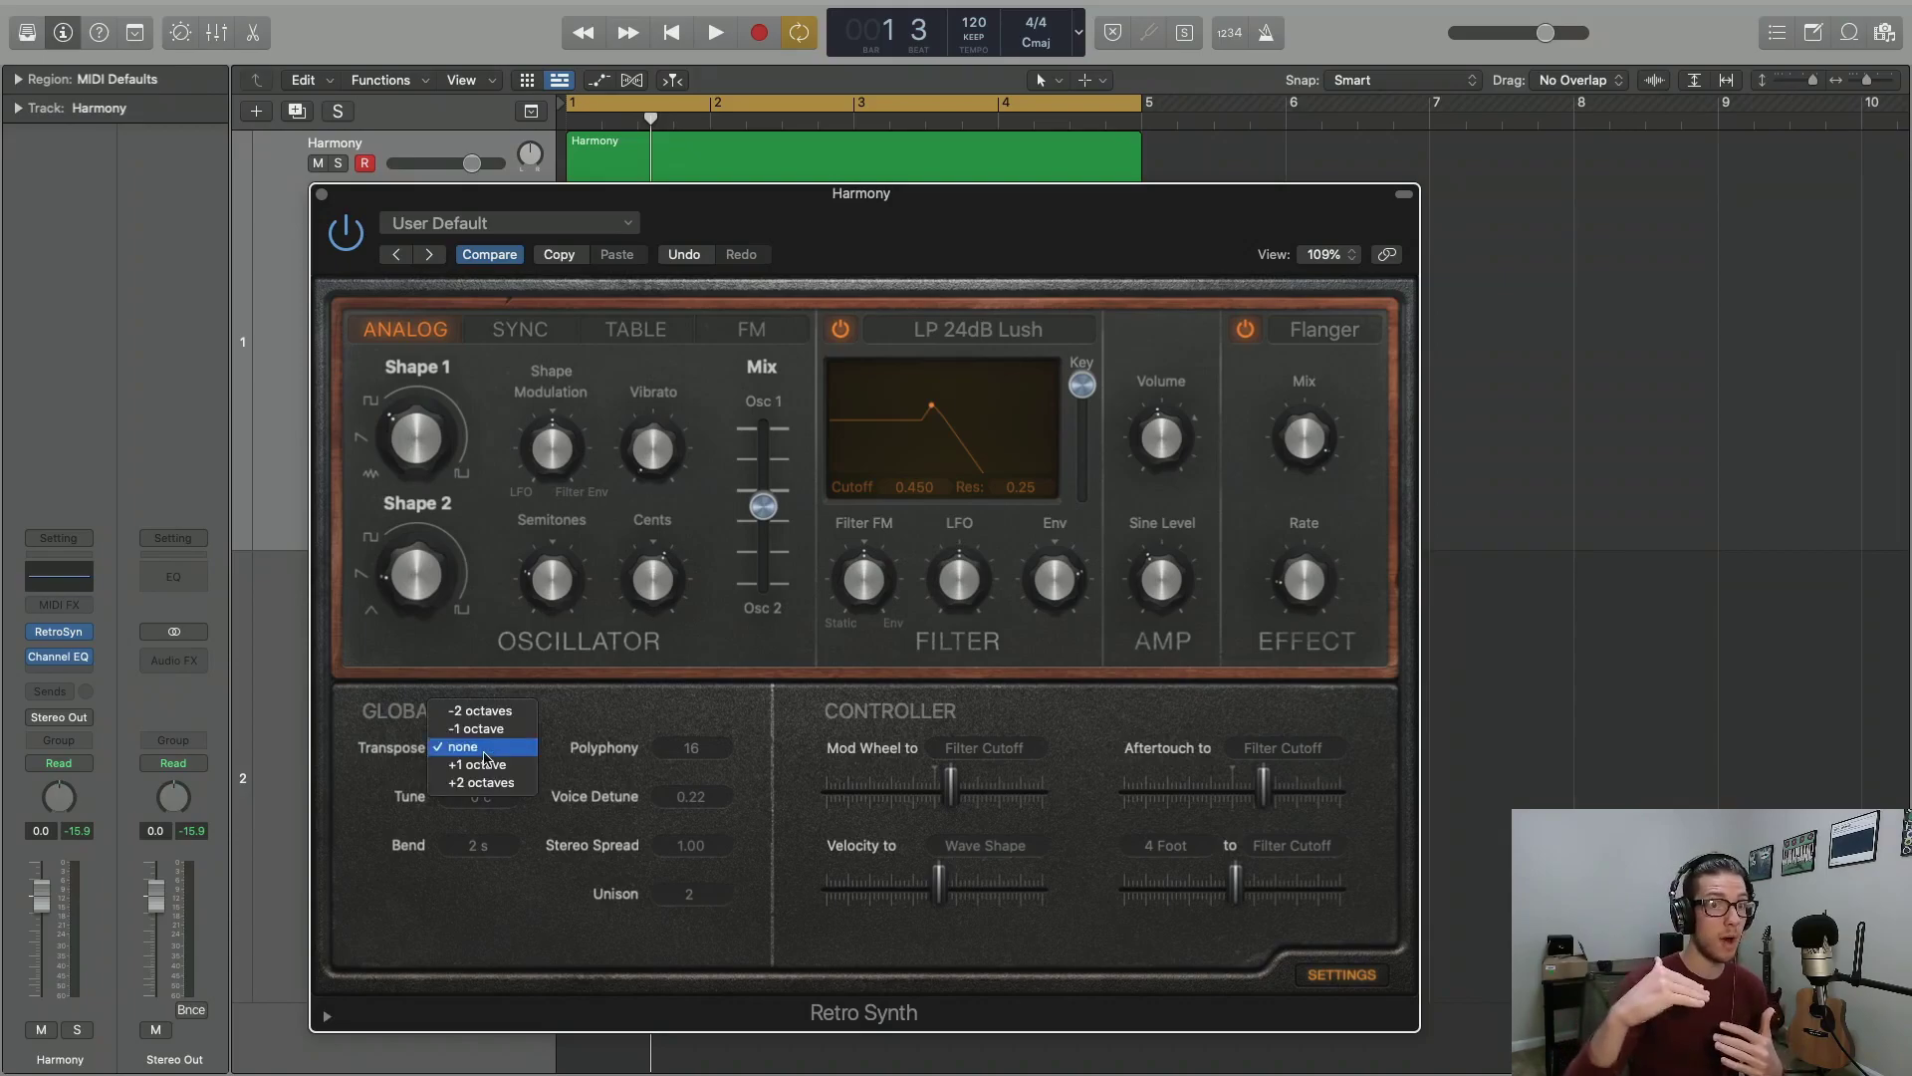
left_click(484, 754)
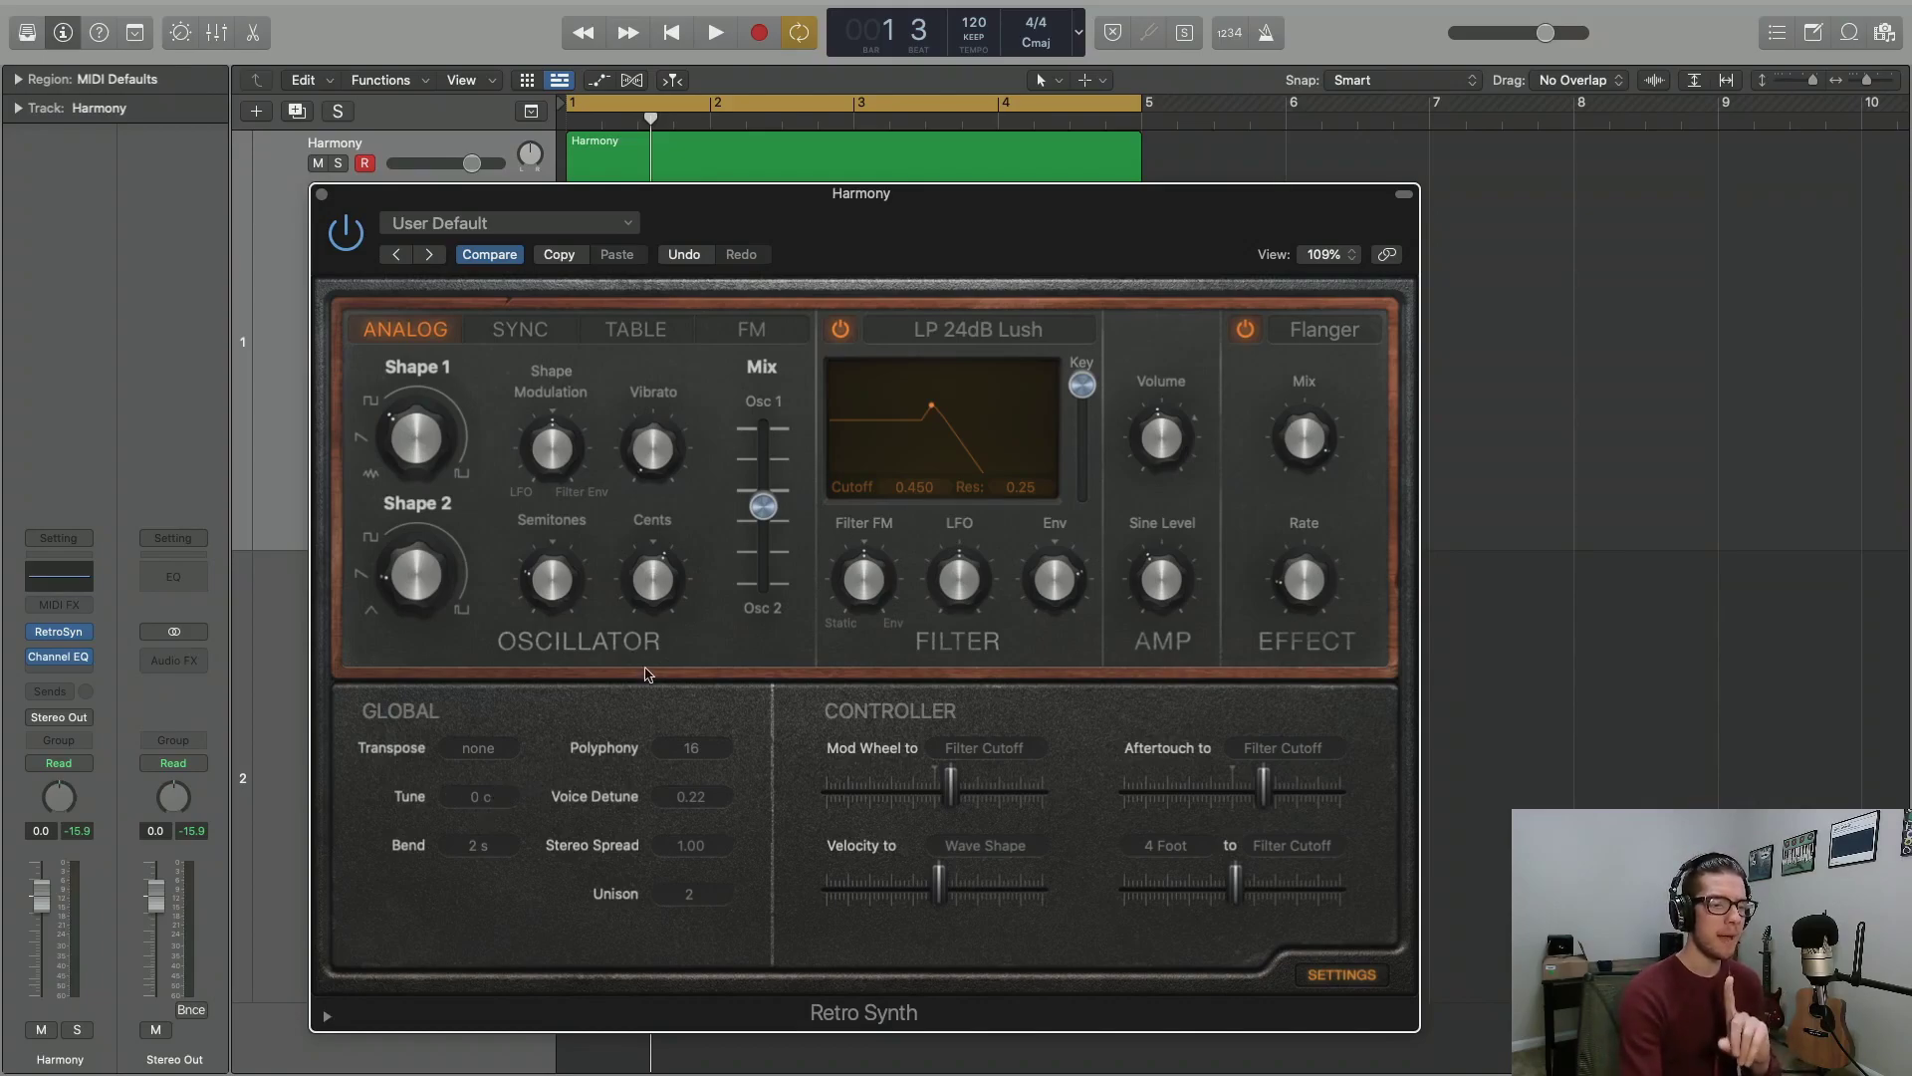
mouse_move(657, 579)
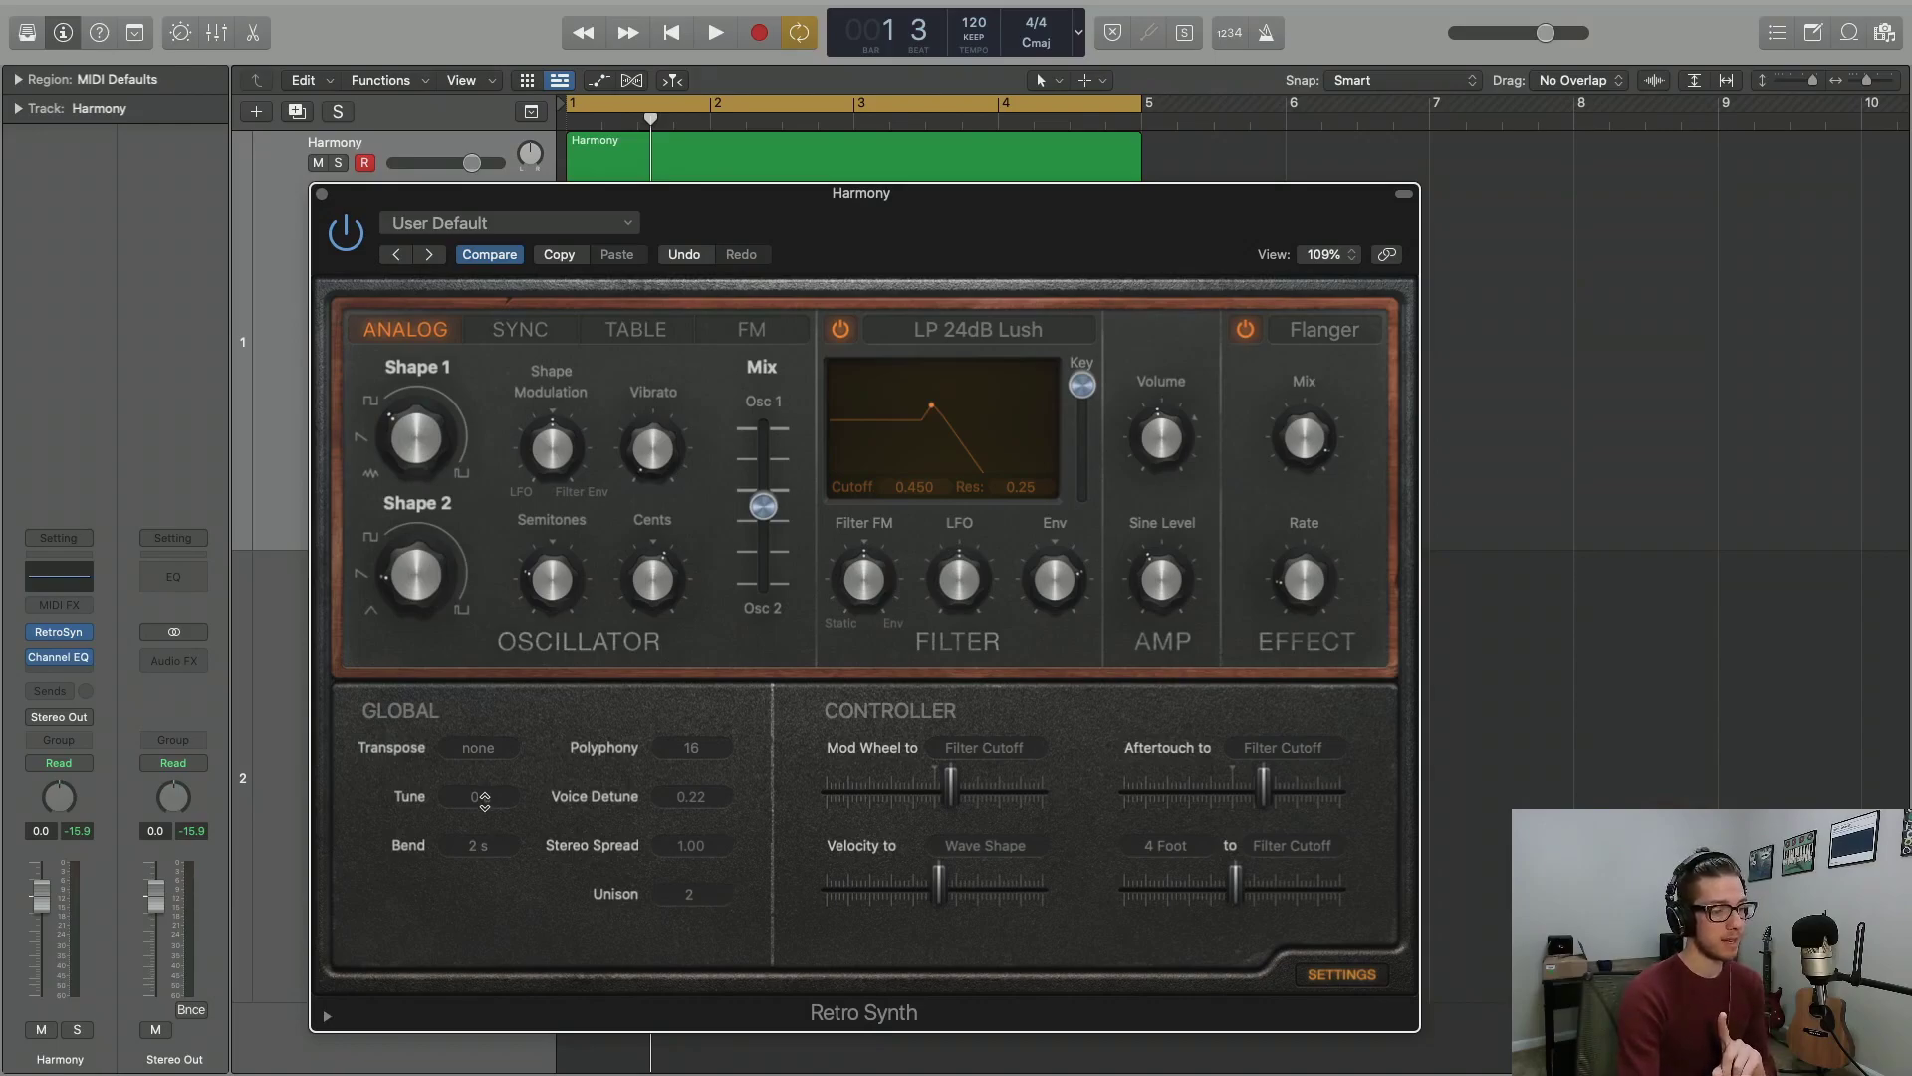
left_click_drag(484, 797, 484, 804)
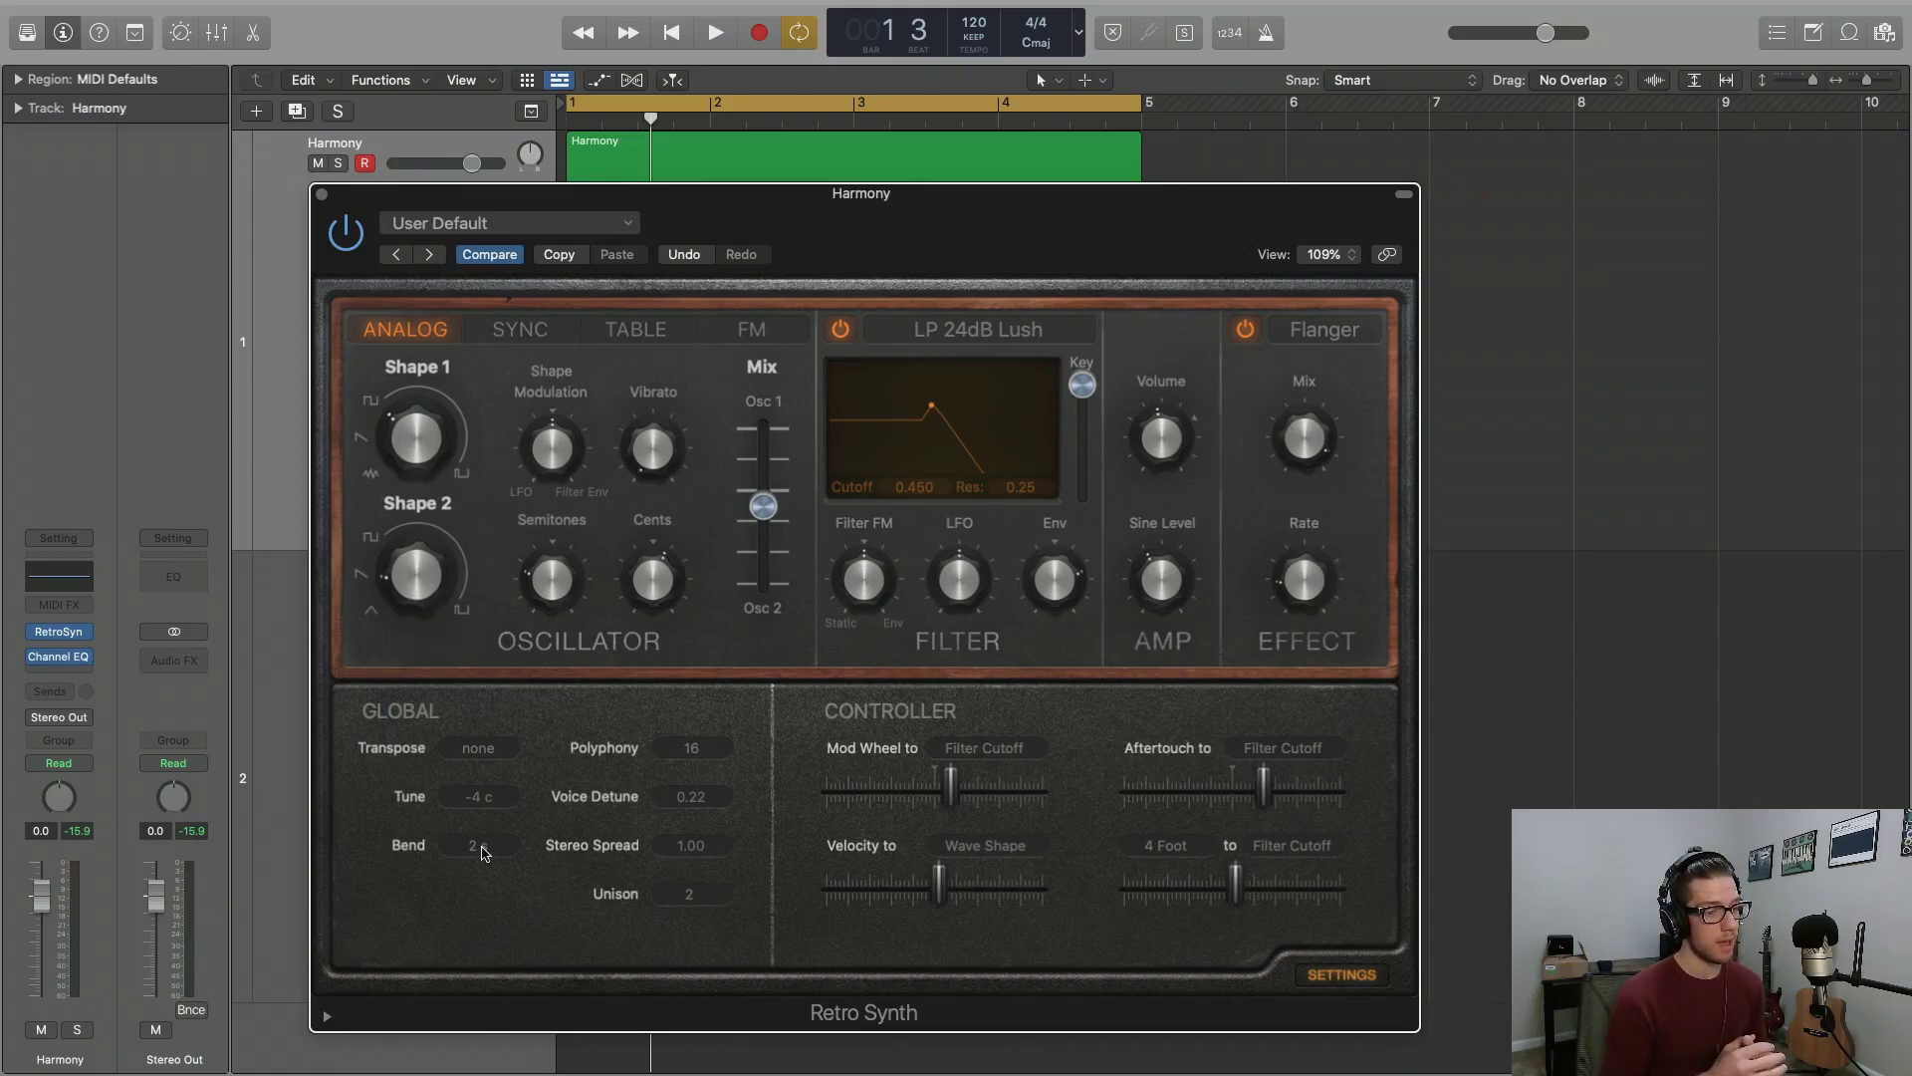
Choose 1 oct as the Retro Synth's pitch bend range
left_click(482, 848)
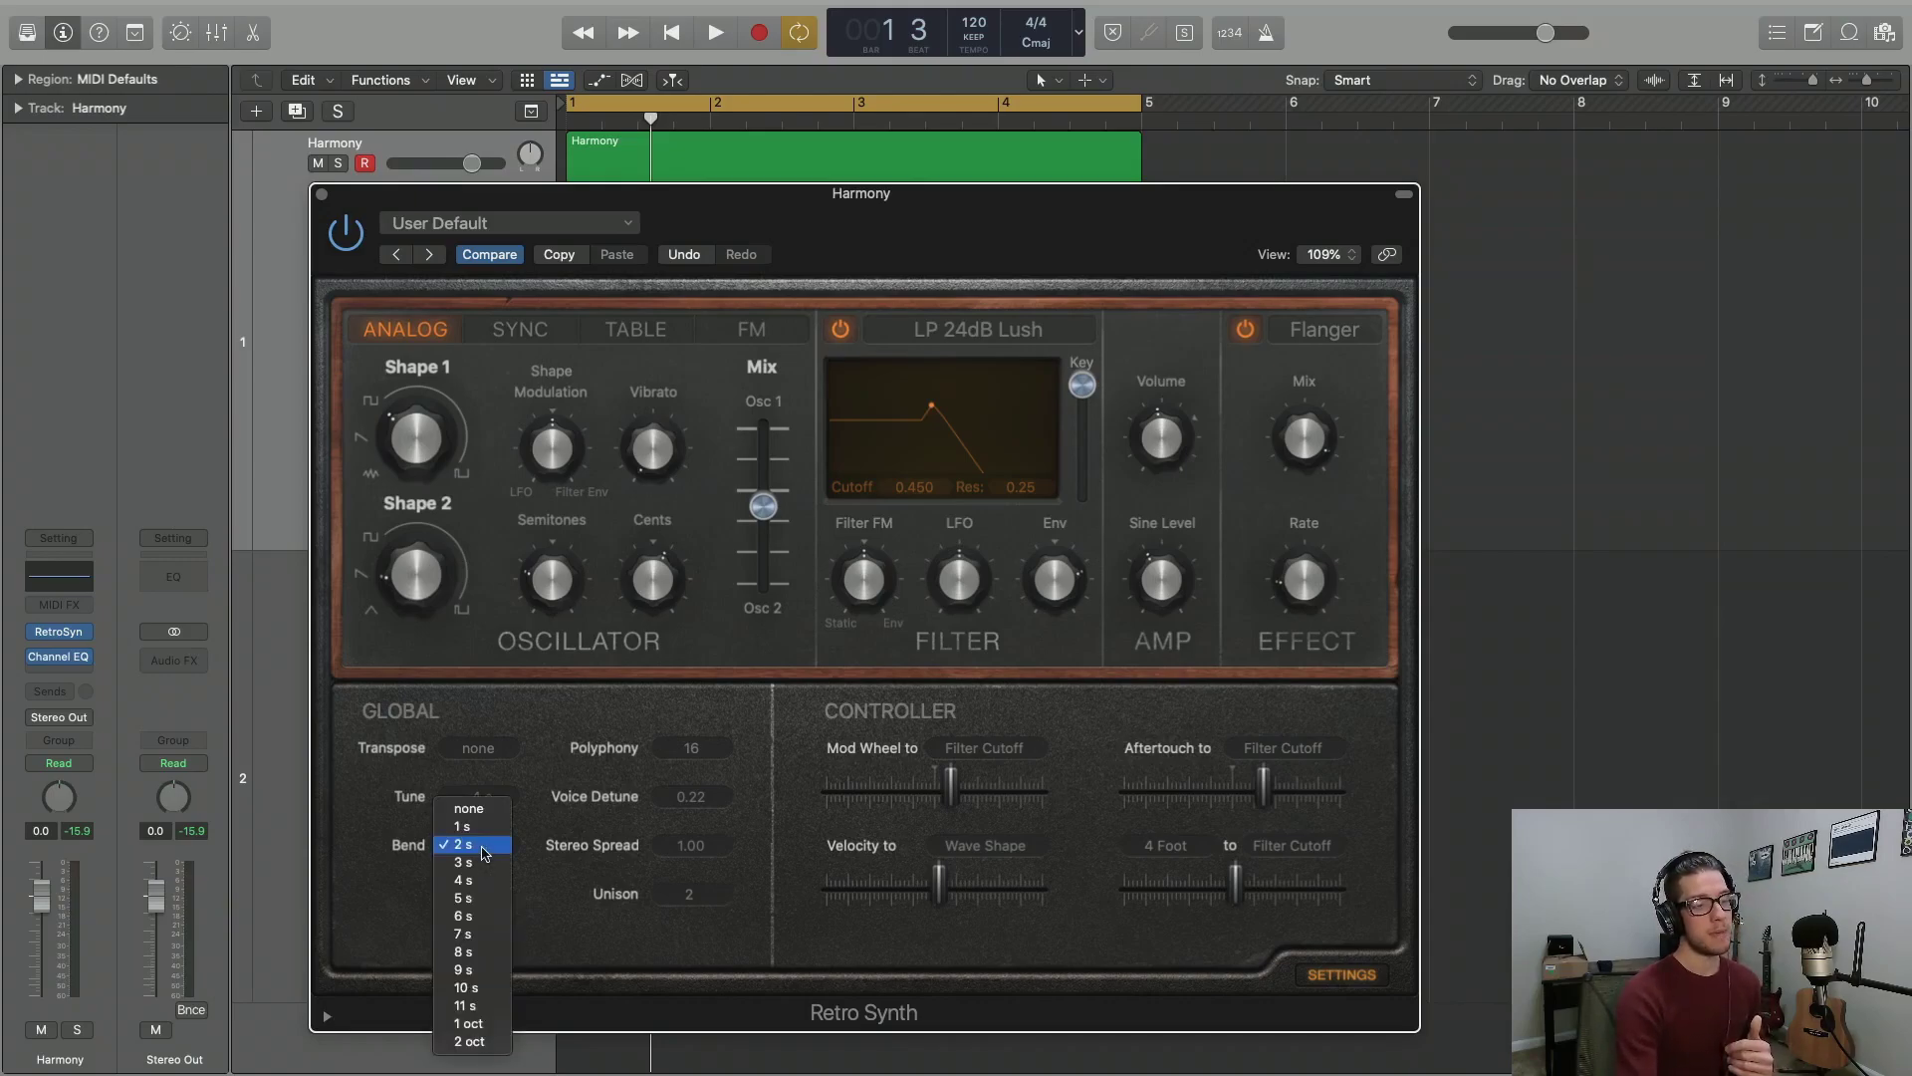
left_click(474, 1026)
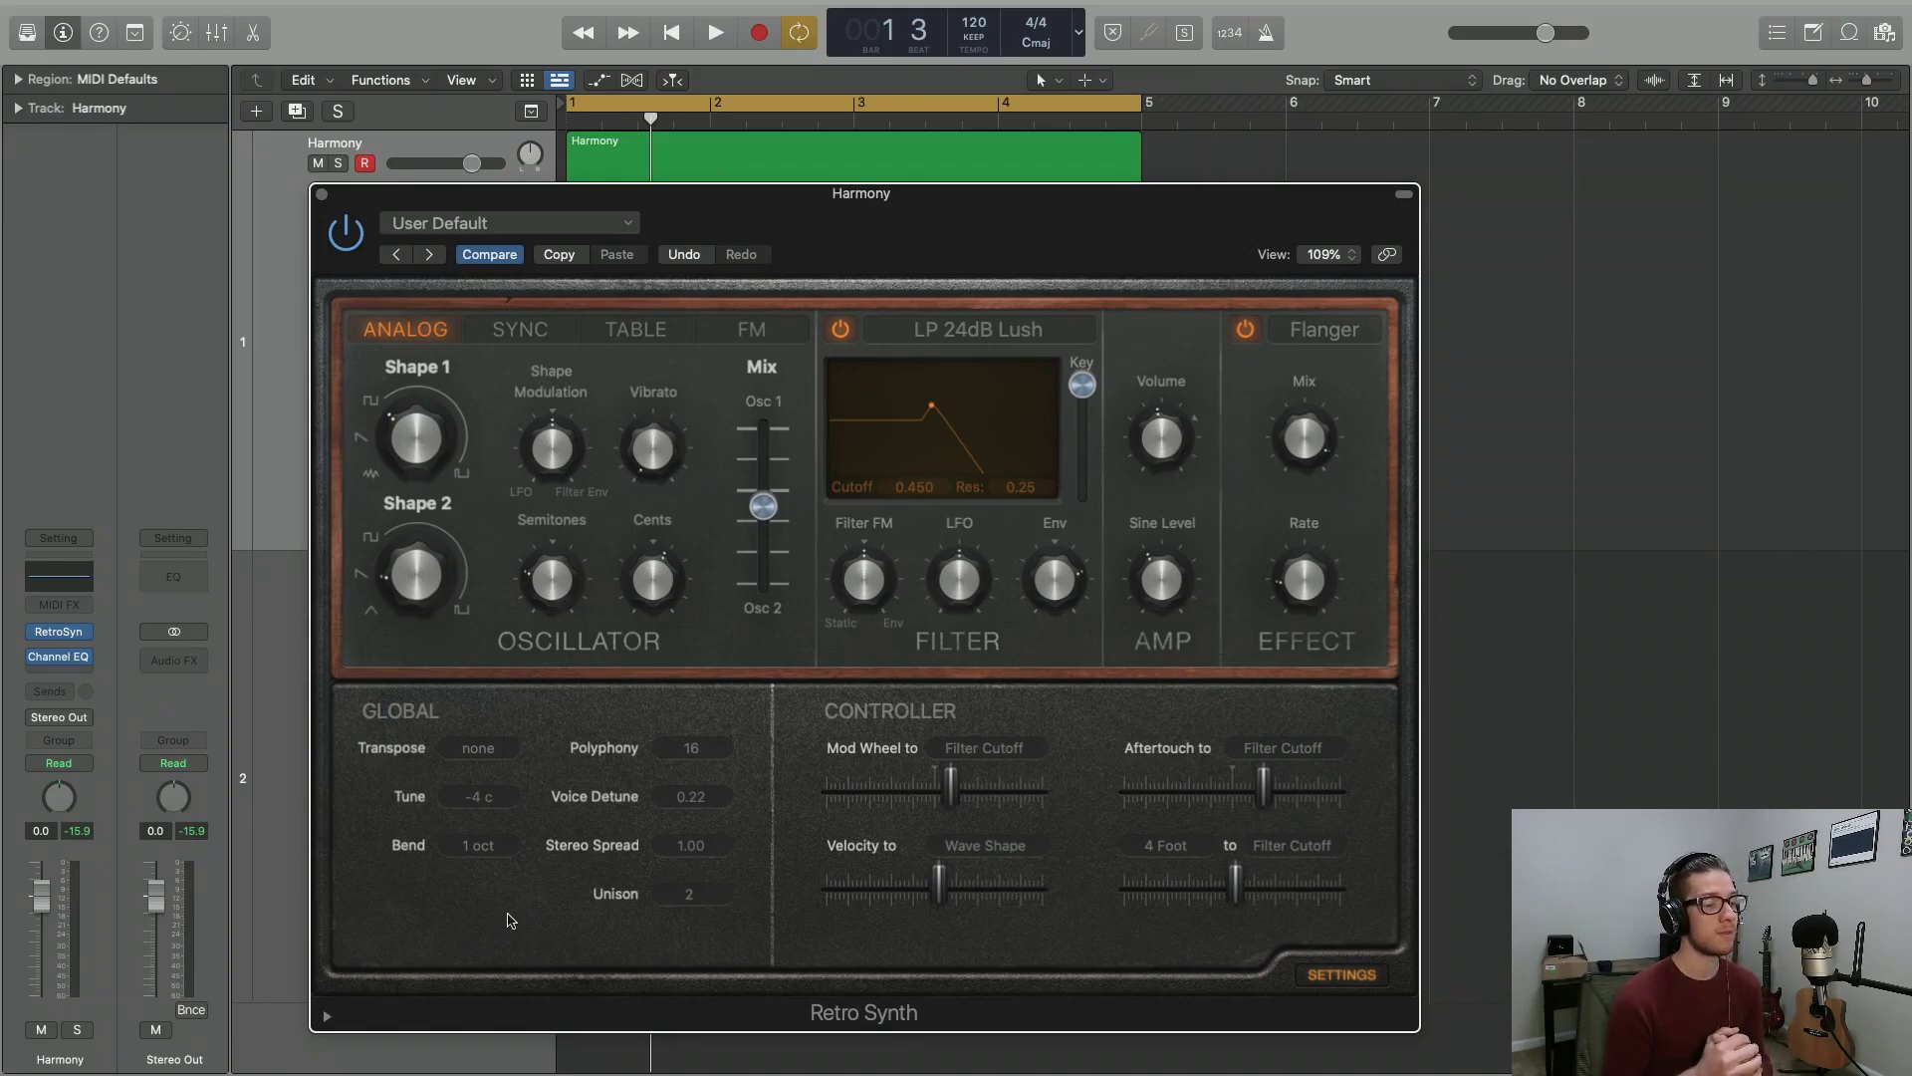
Switch the Retro Synth's polyphony from 16 voices to mono
left_click(711, 752)
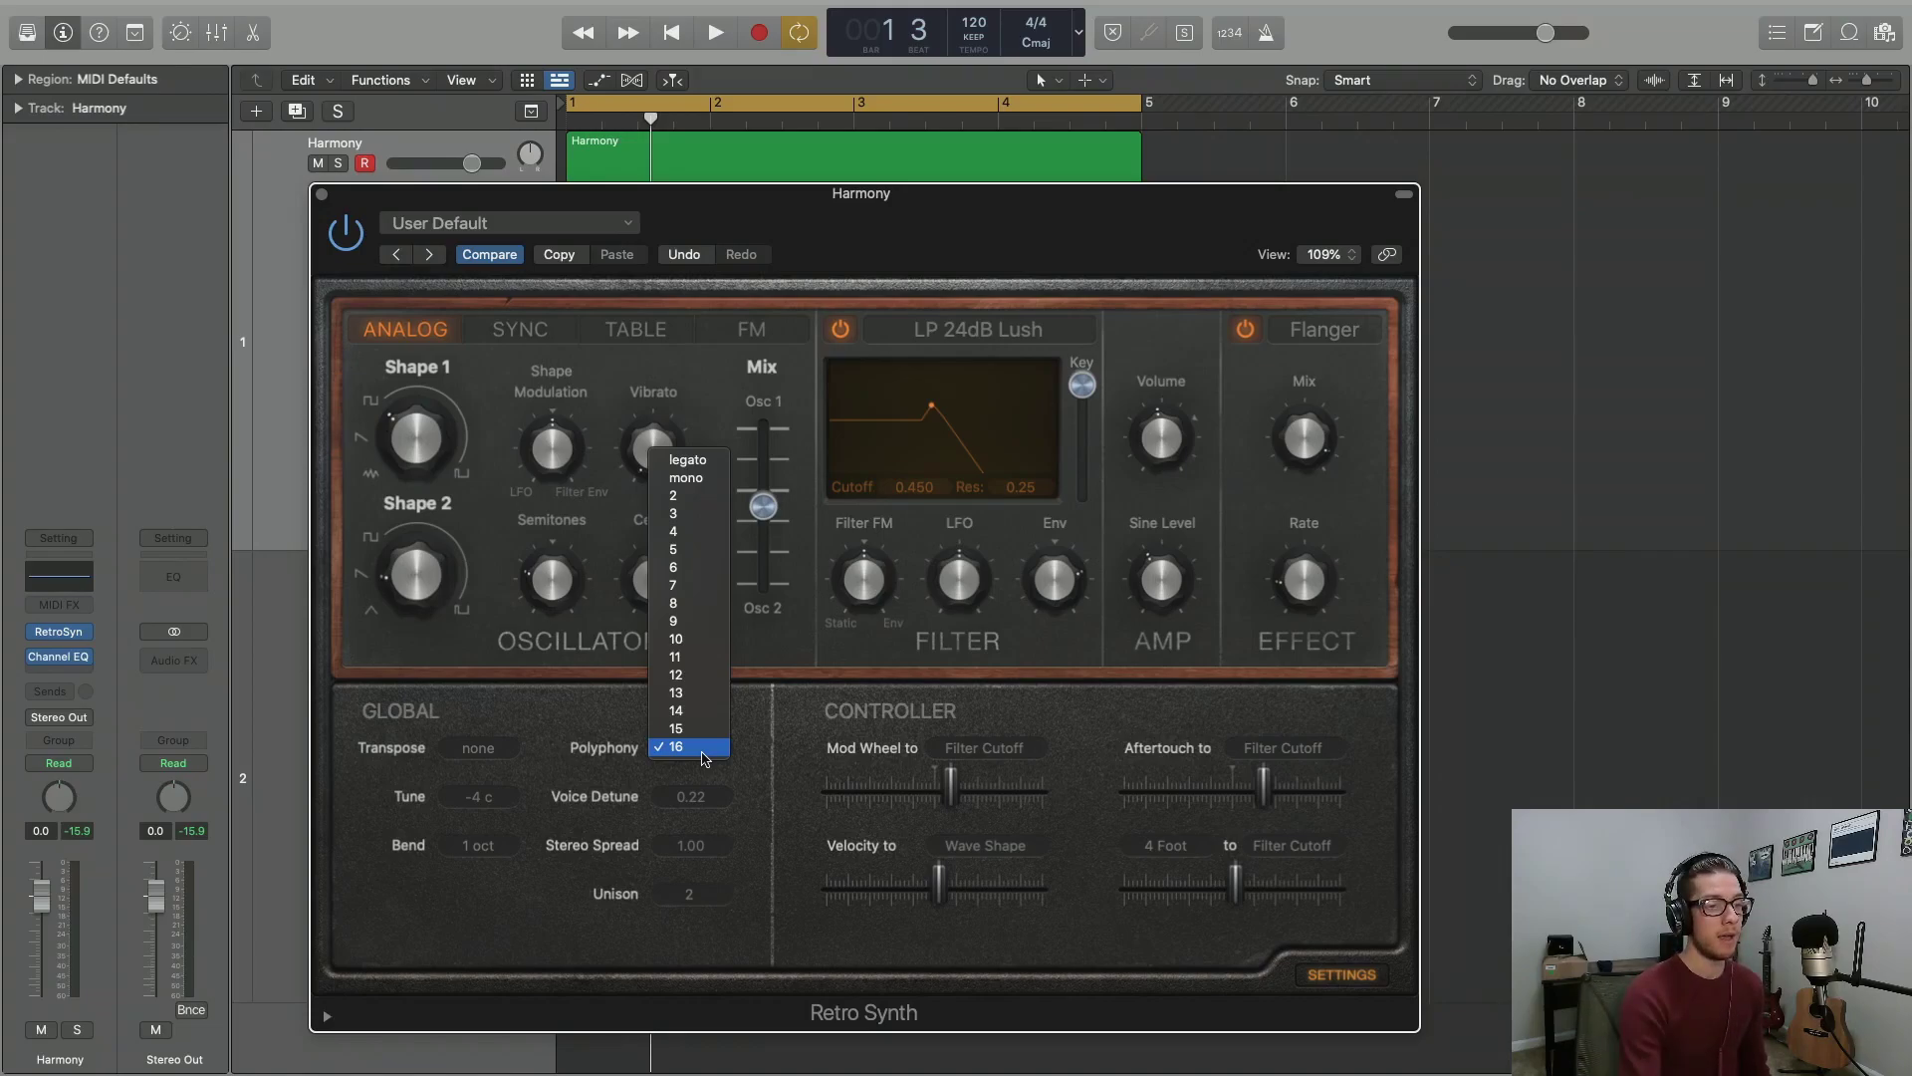
left_click(685, 480)
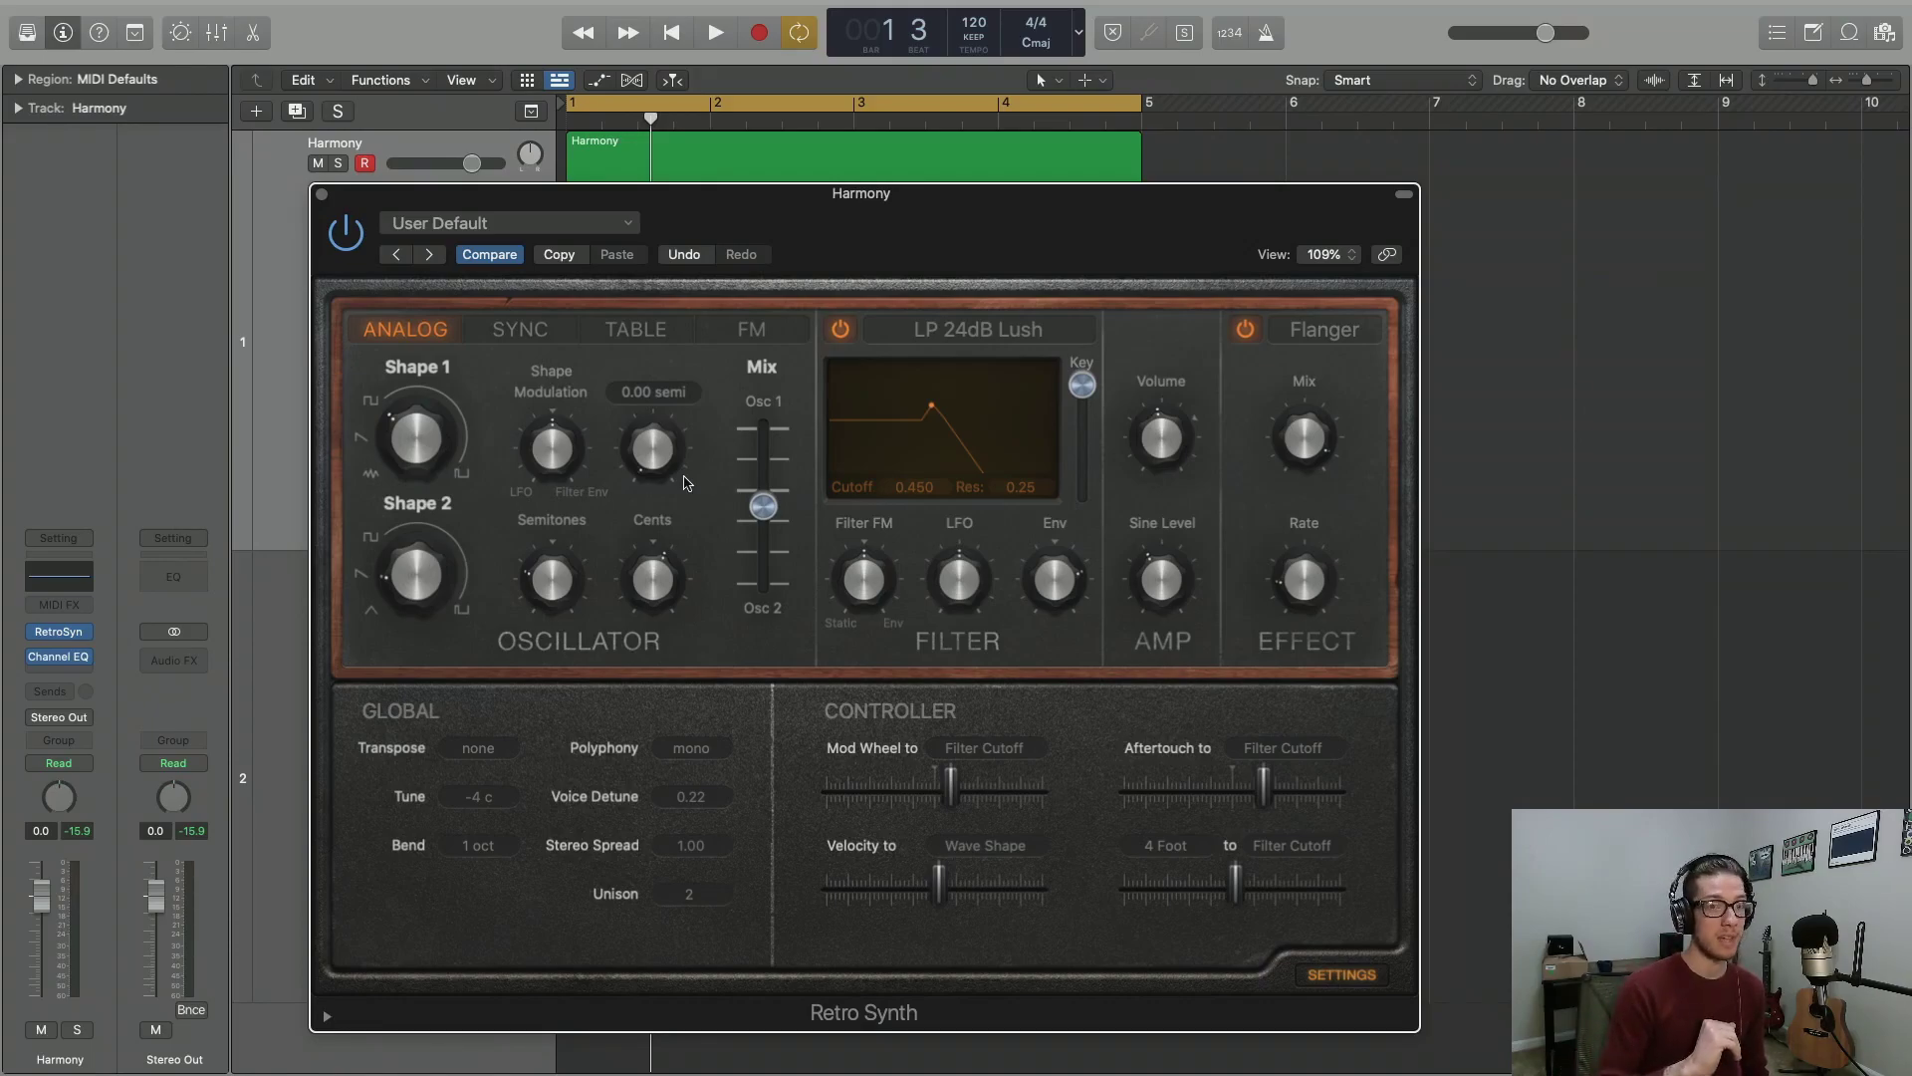
Bring up the Polyphony choices, confirming the synth is still mono
left_click(721, 754)
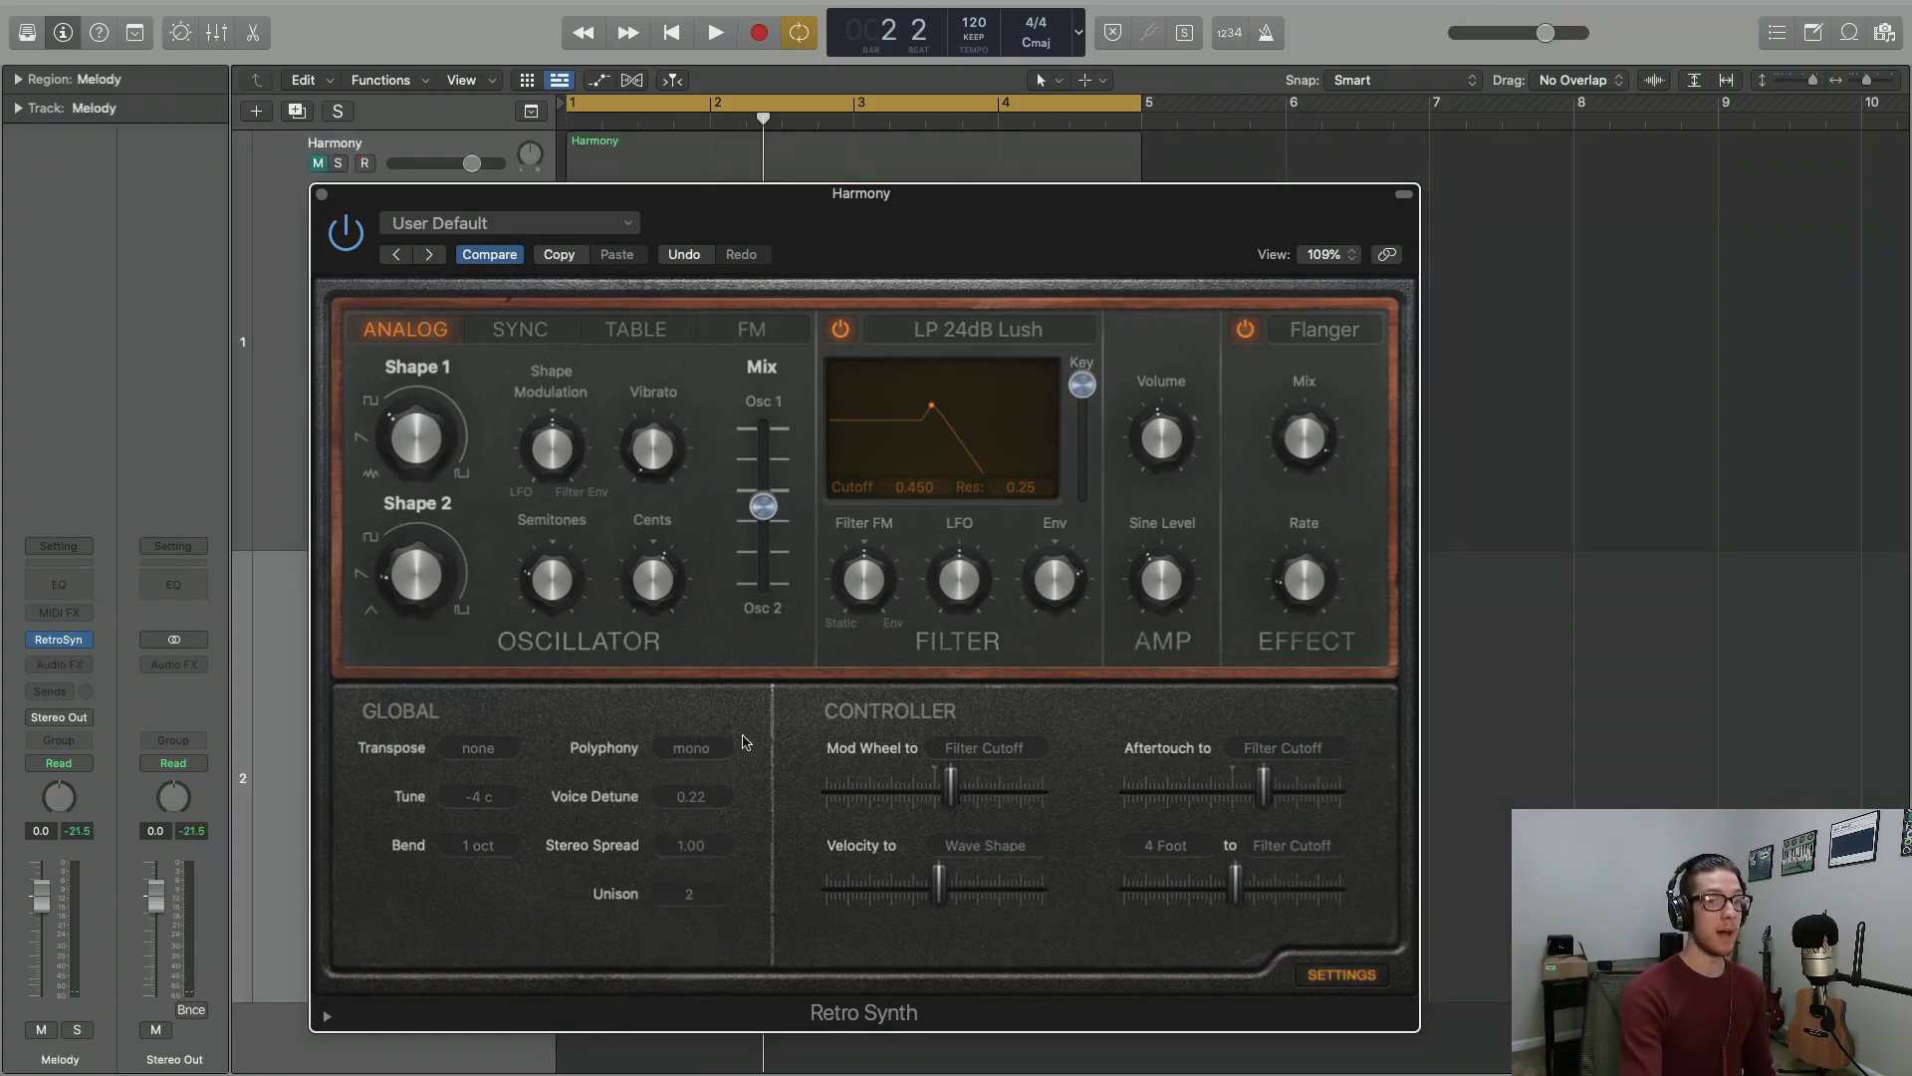
Play and stop the part to hear it, then check the Polyphony choices
key("space")
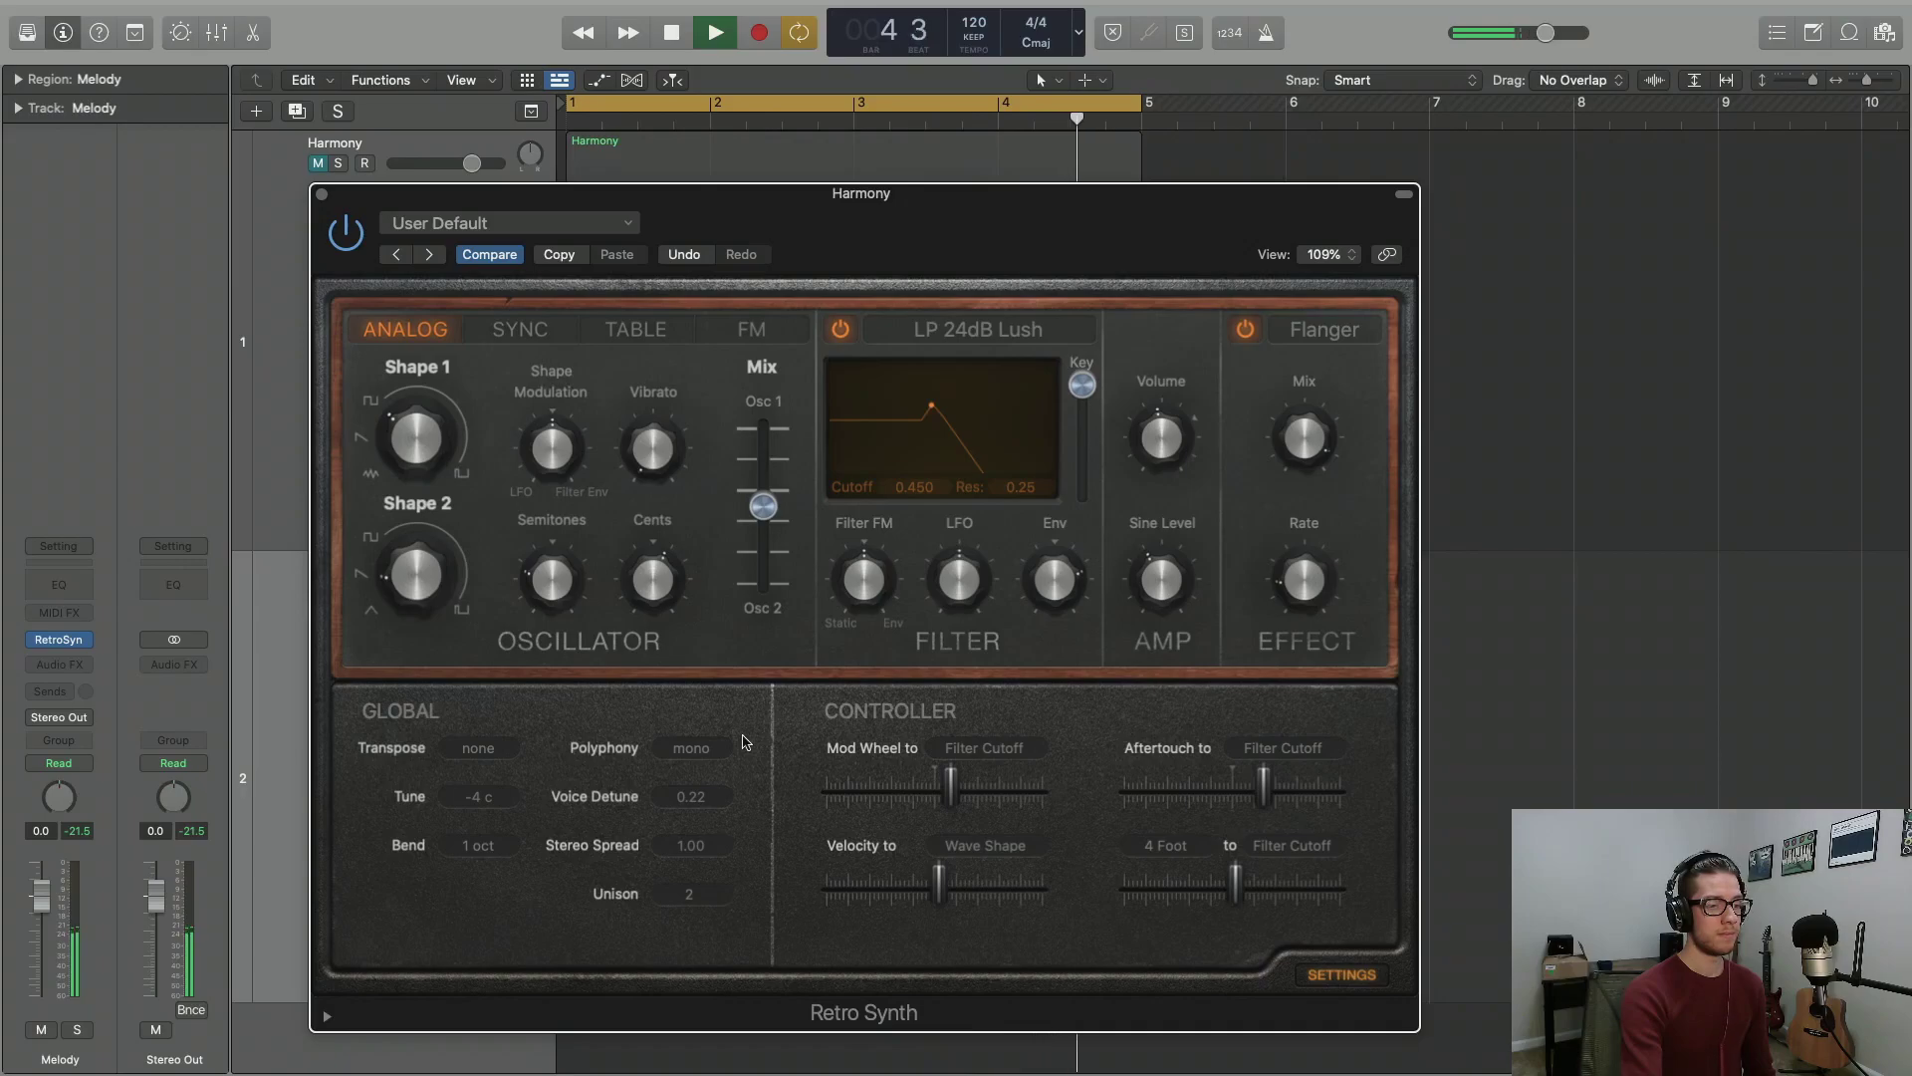
key("space")
left_click(702, 747)
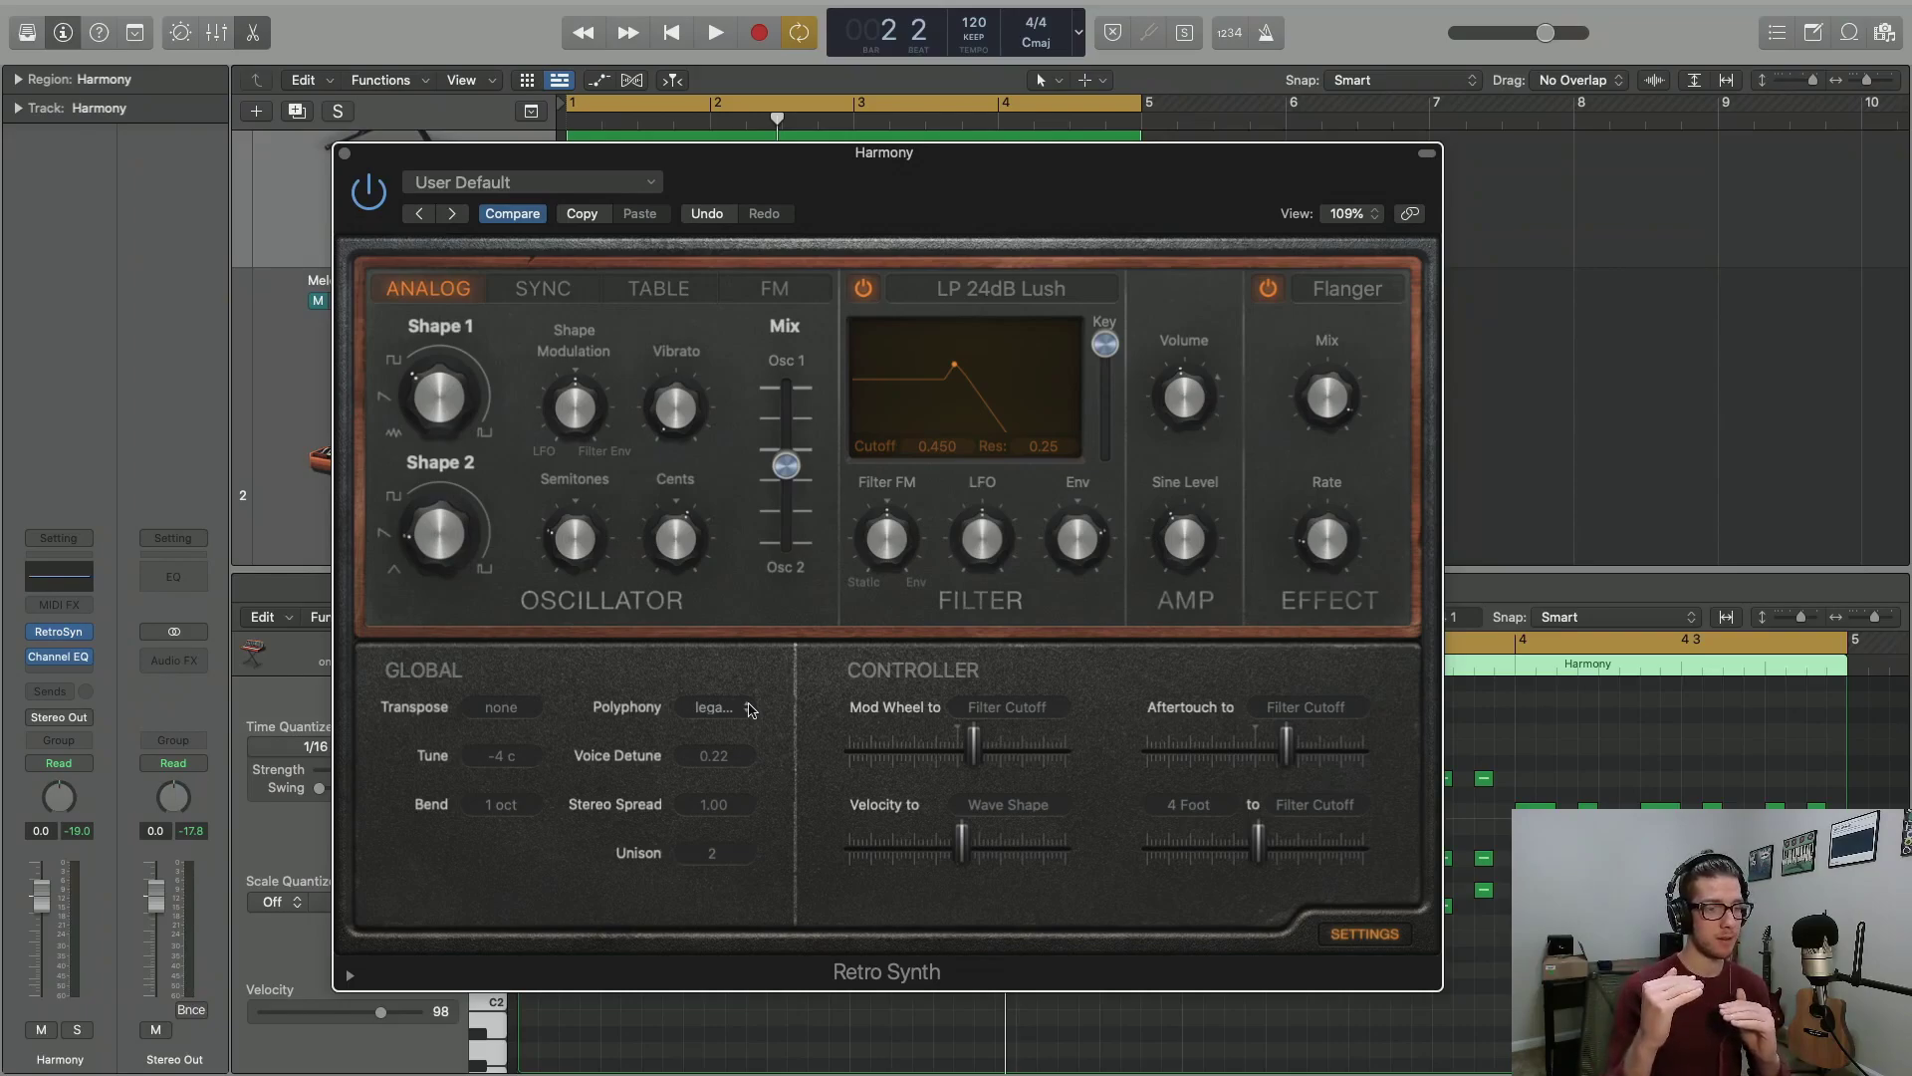
Audition the Harmony part with mono polyphony, then set polyphony back to 16 voices
left_click(750, 708)
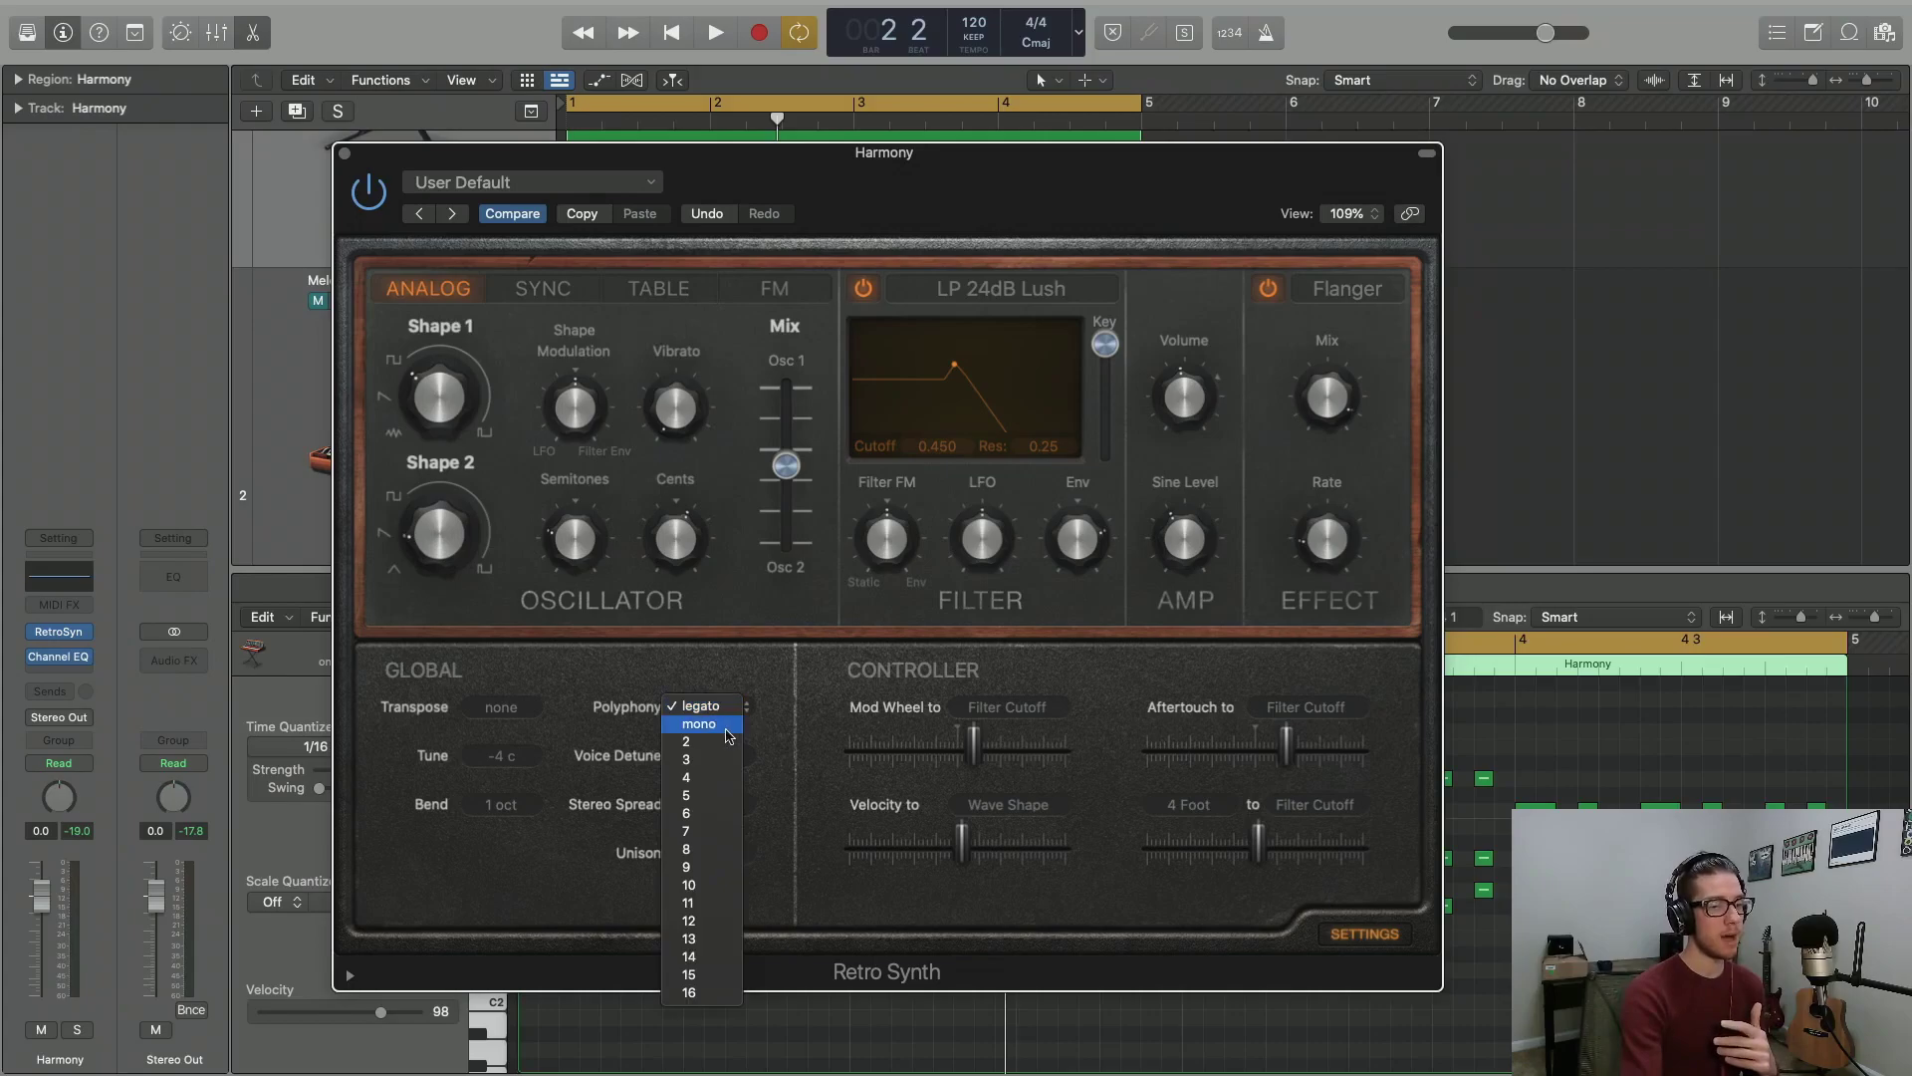
left_click(728, 735)
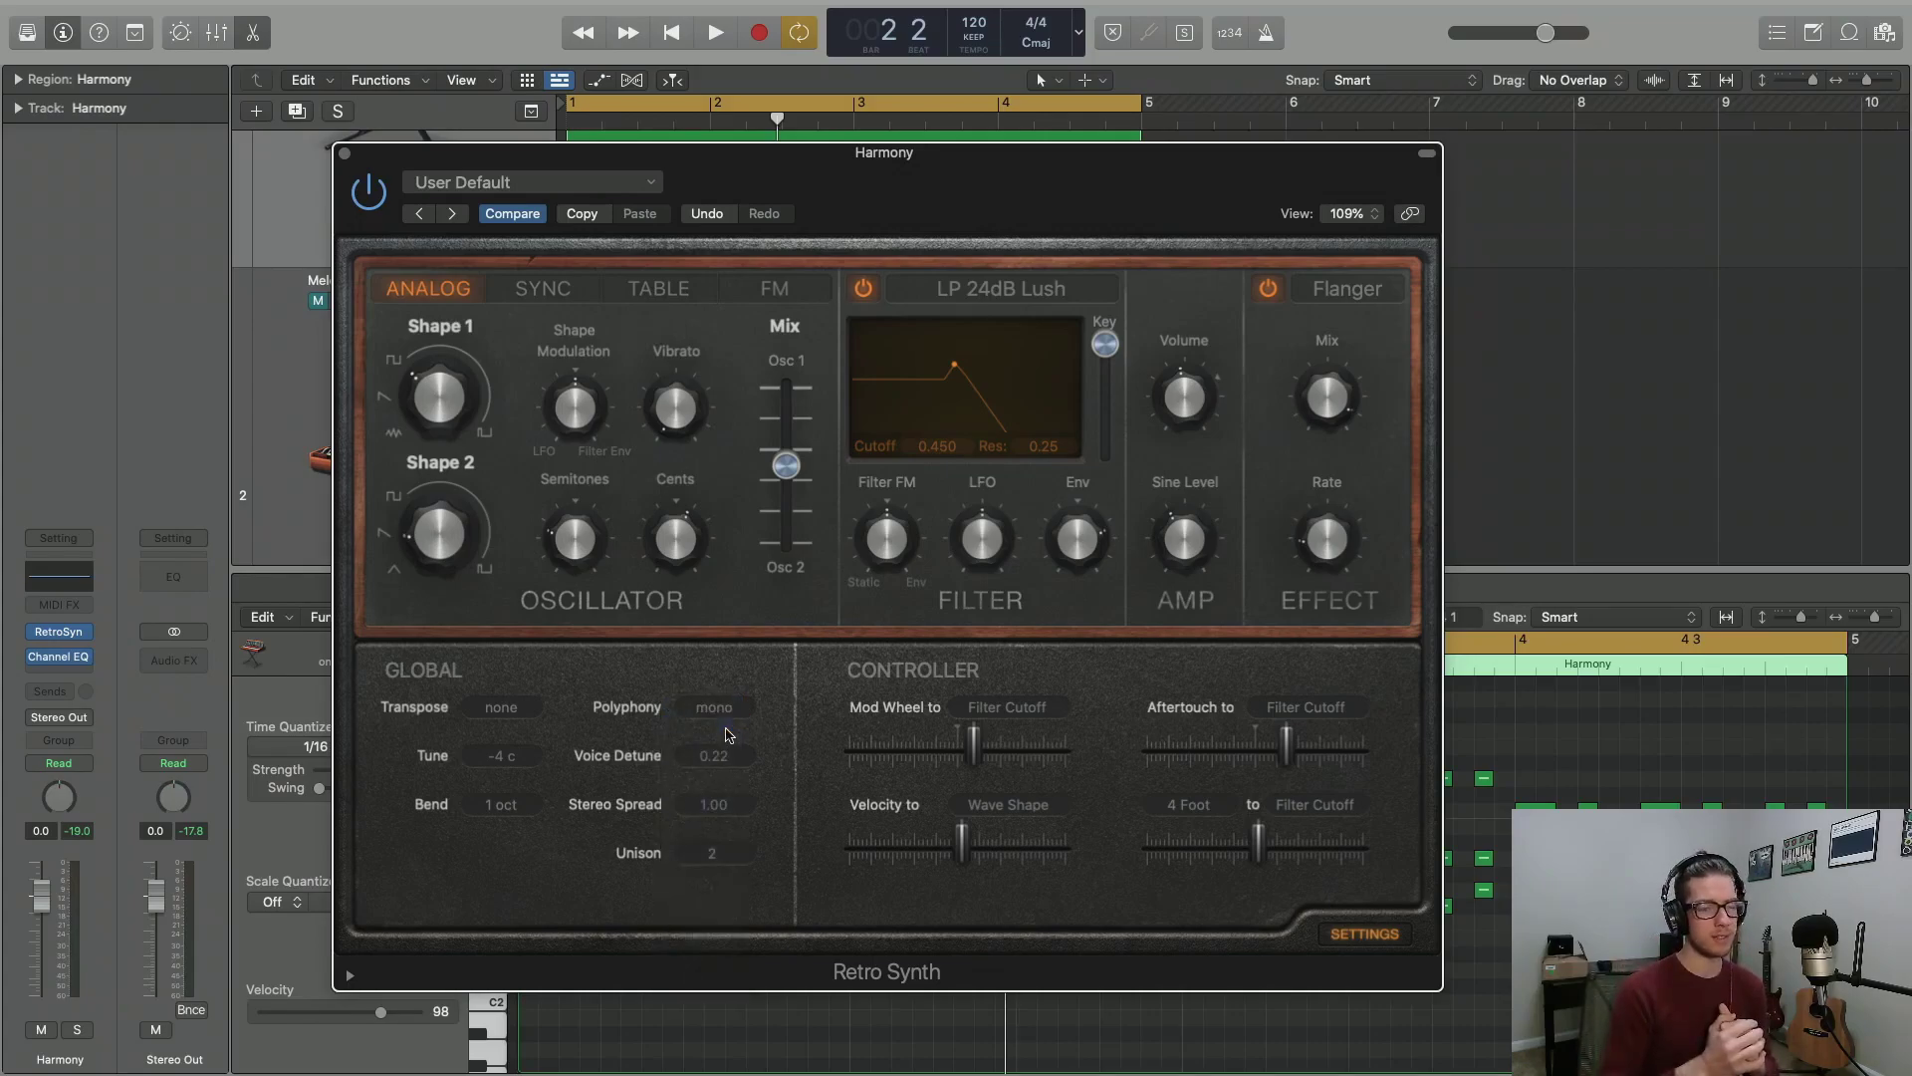
key("space")
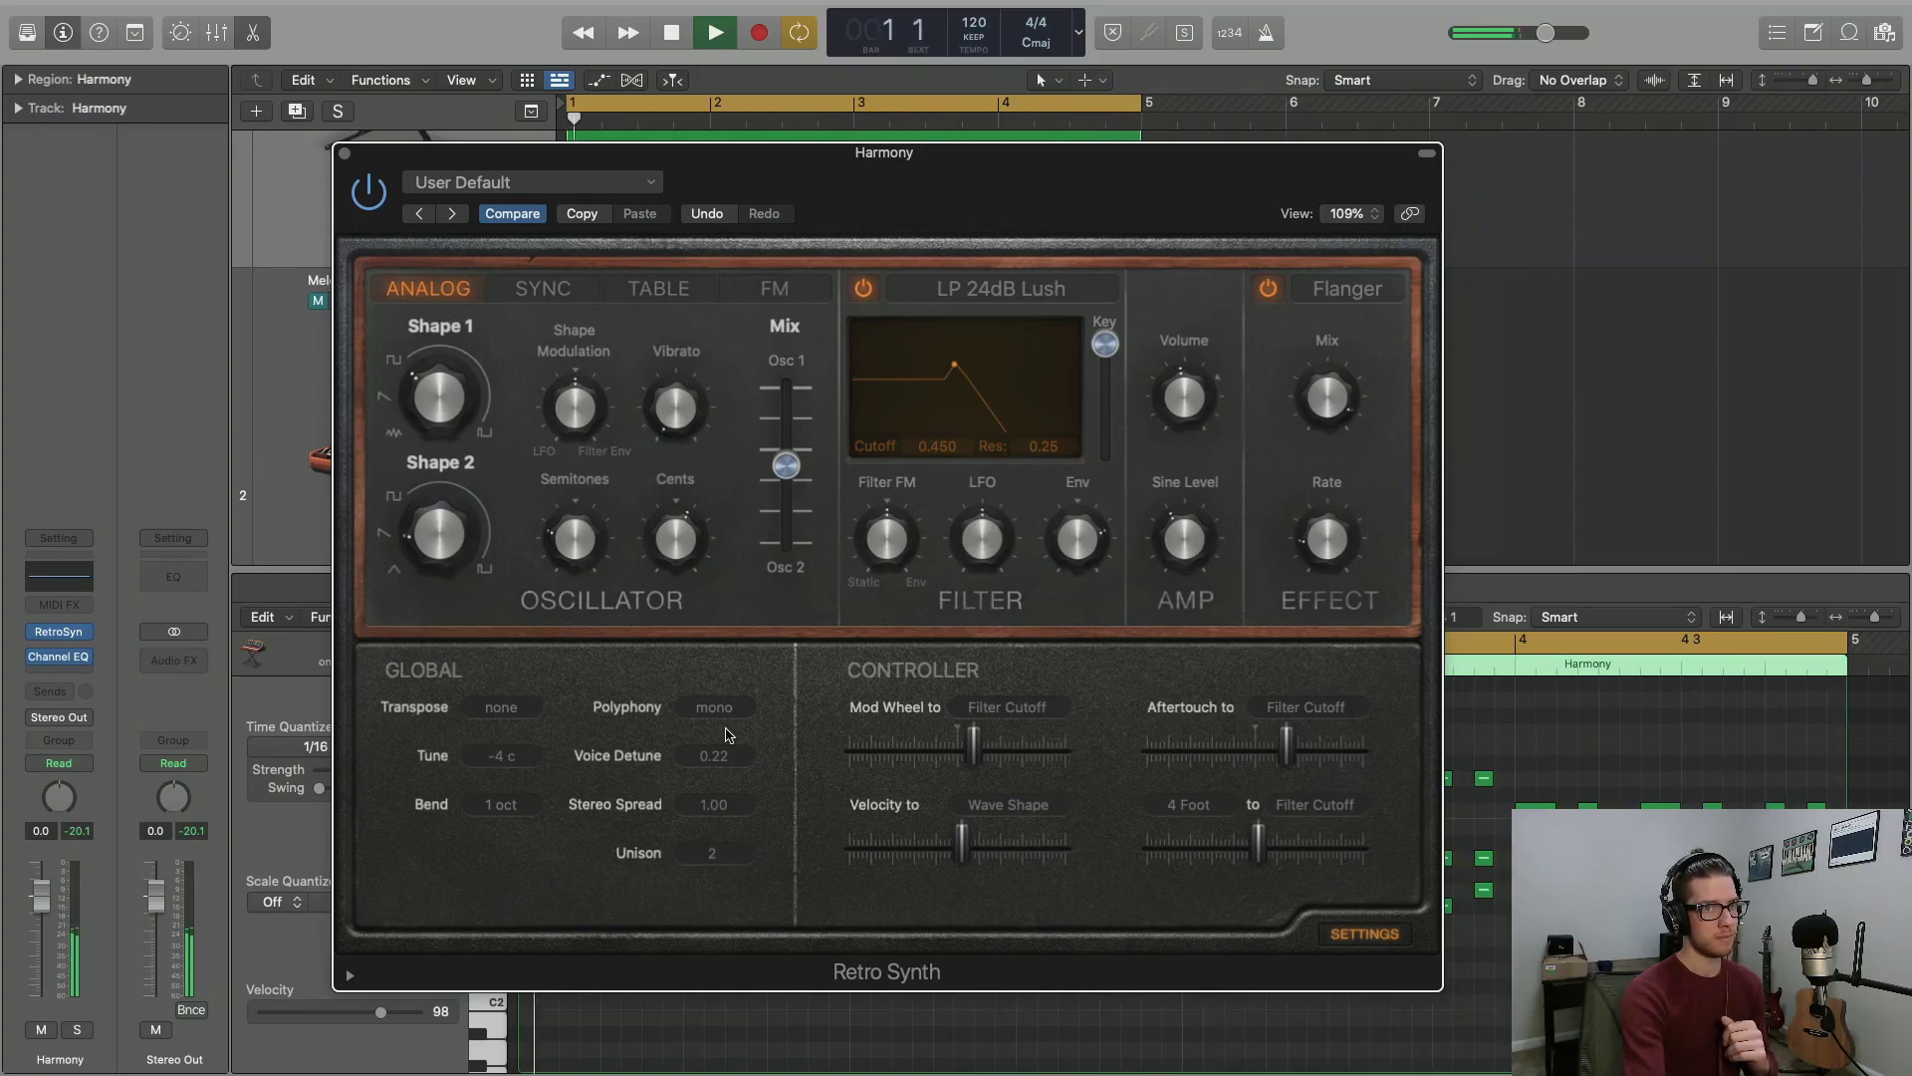
key("space")
left_click(710, 706)
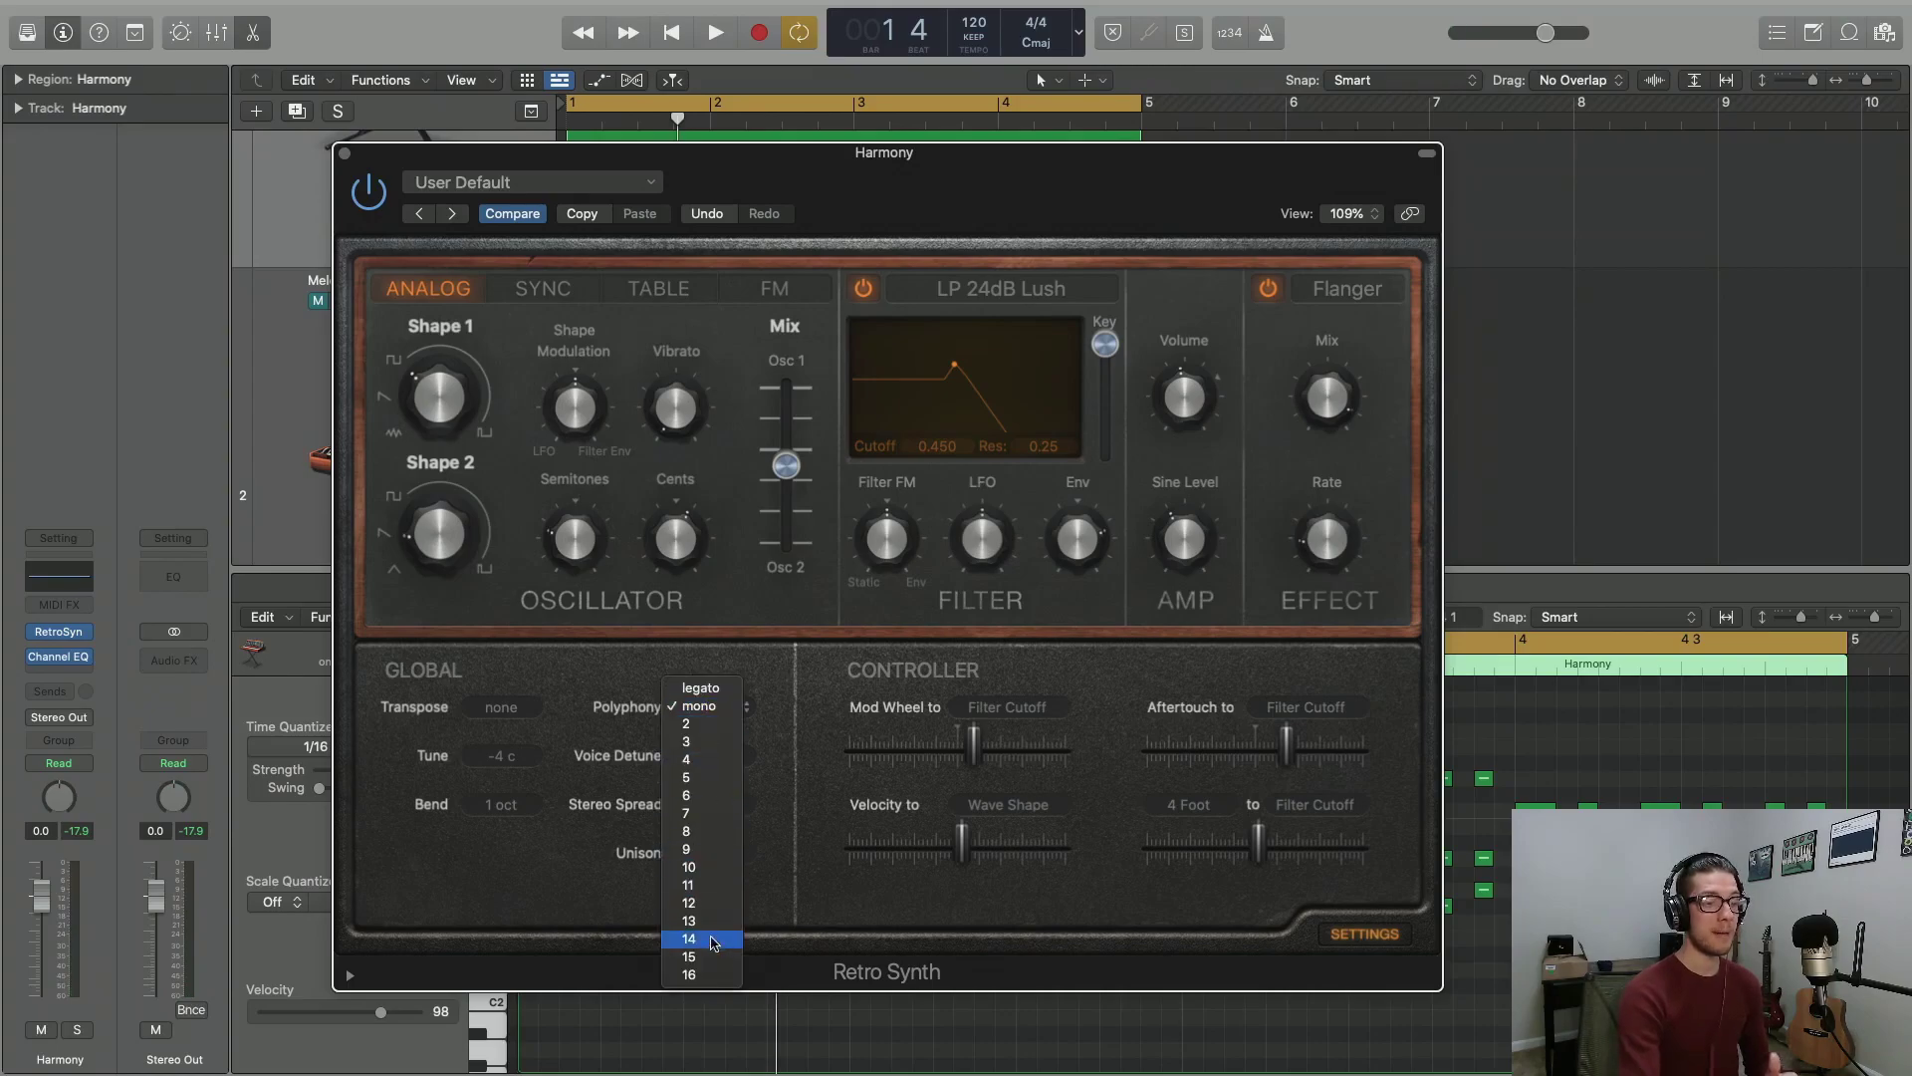
left_click(711, 975)
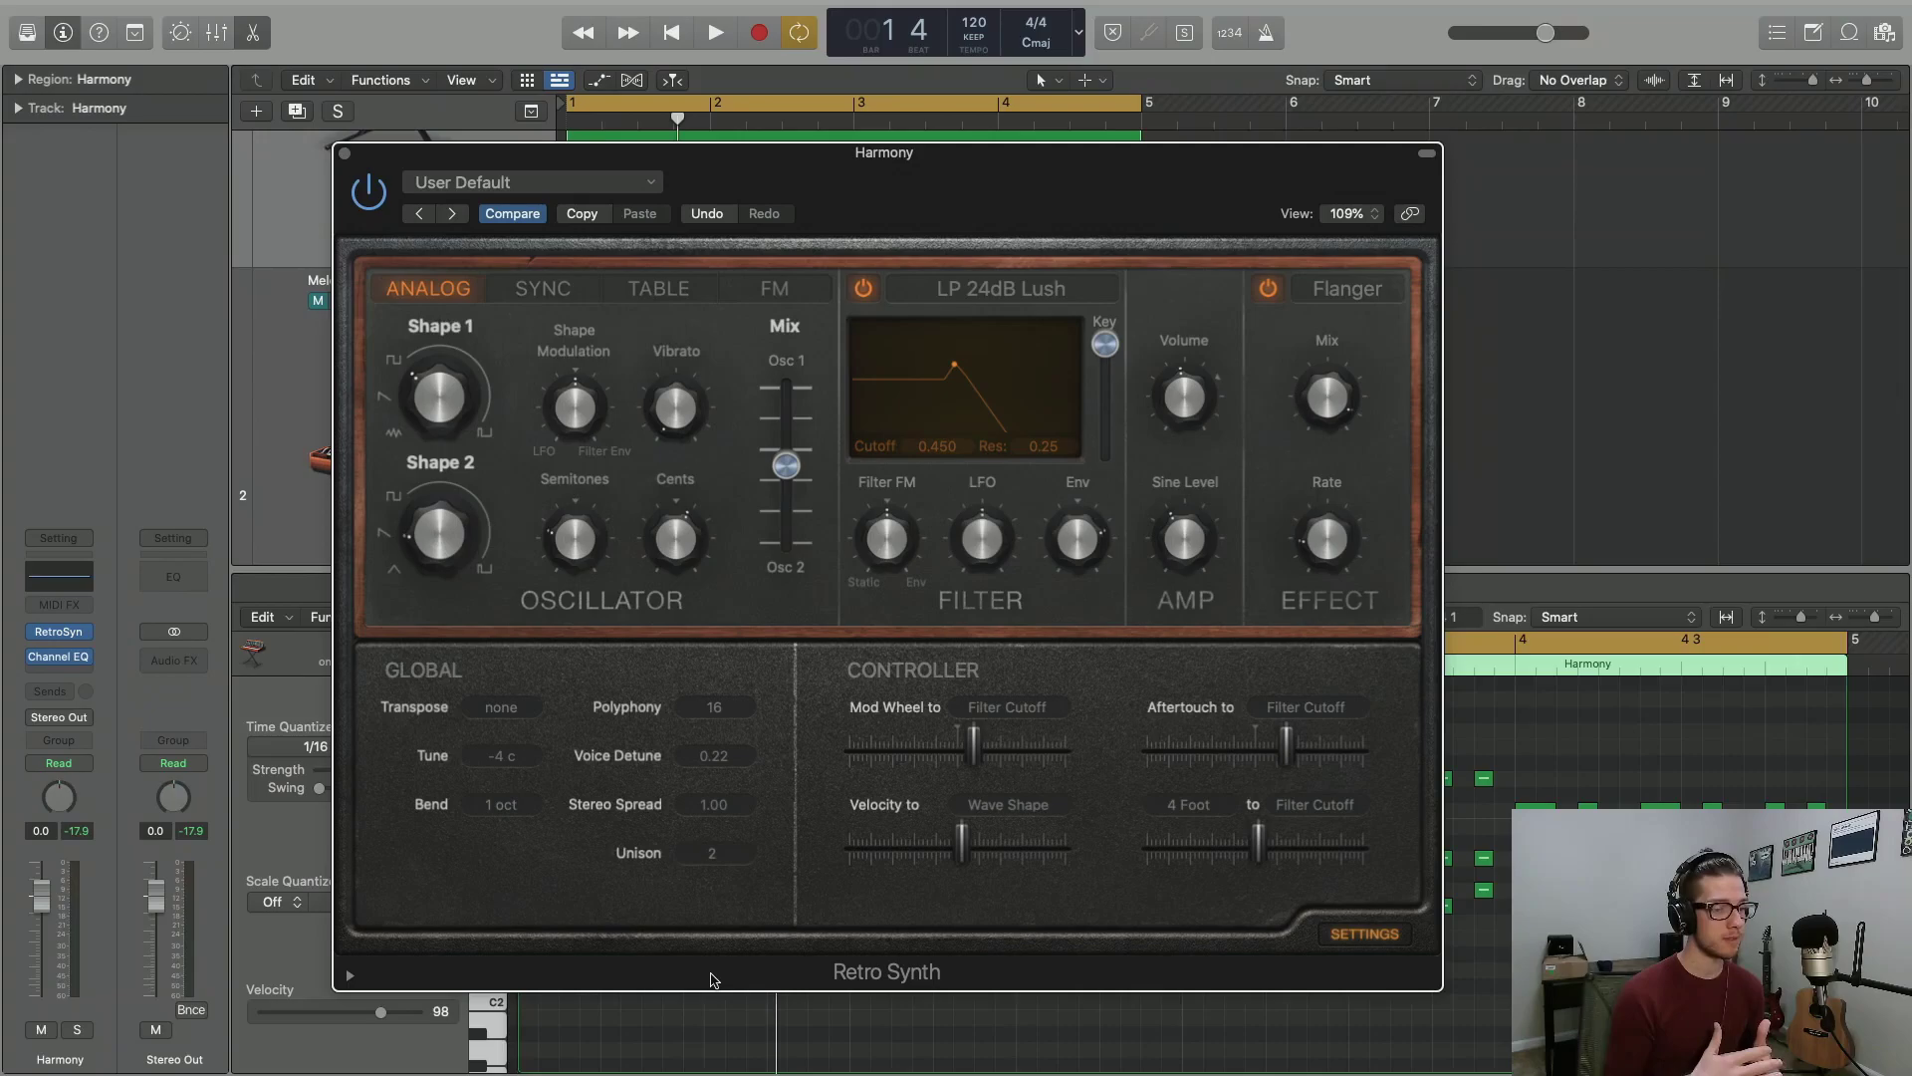
While the part plays, vary Voice Detune up and down, including 0.34, to compare
key("space")
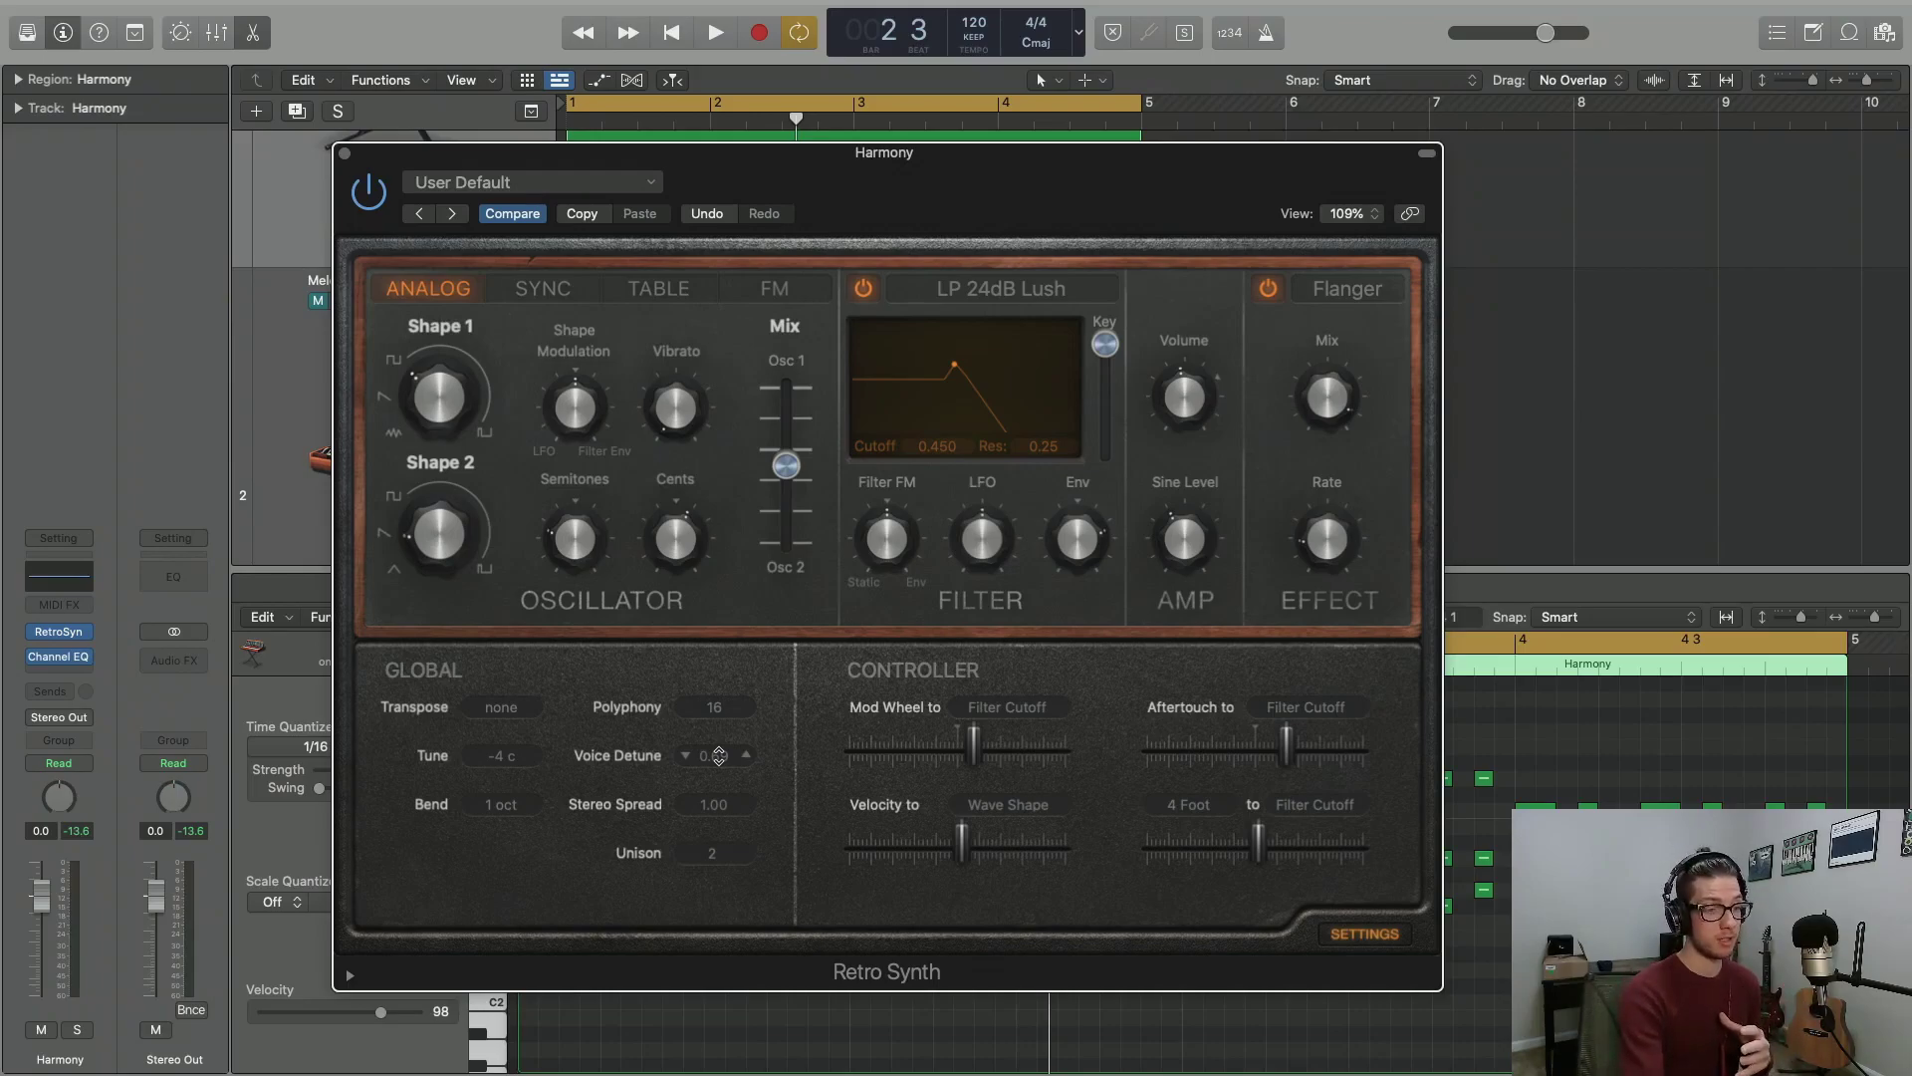
left_click_drag(719, 755, 718, 755)
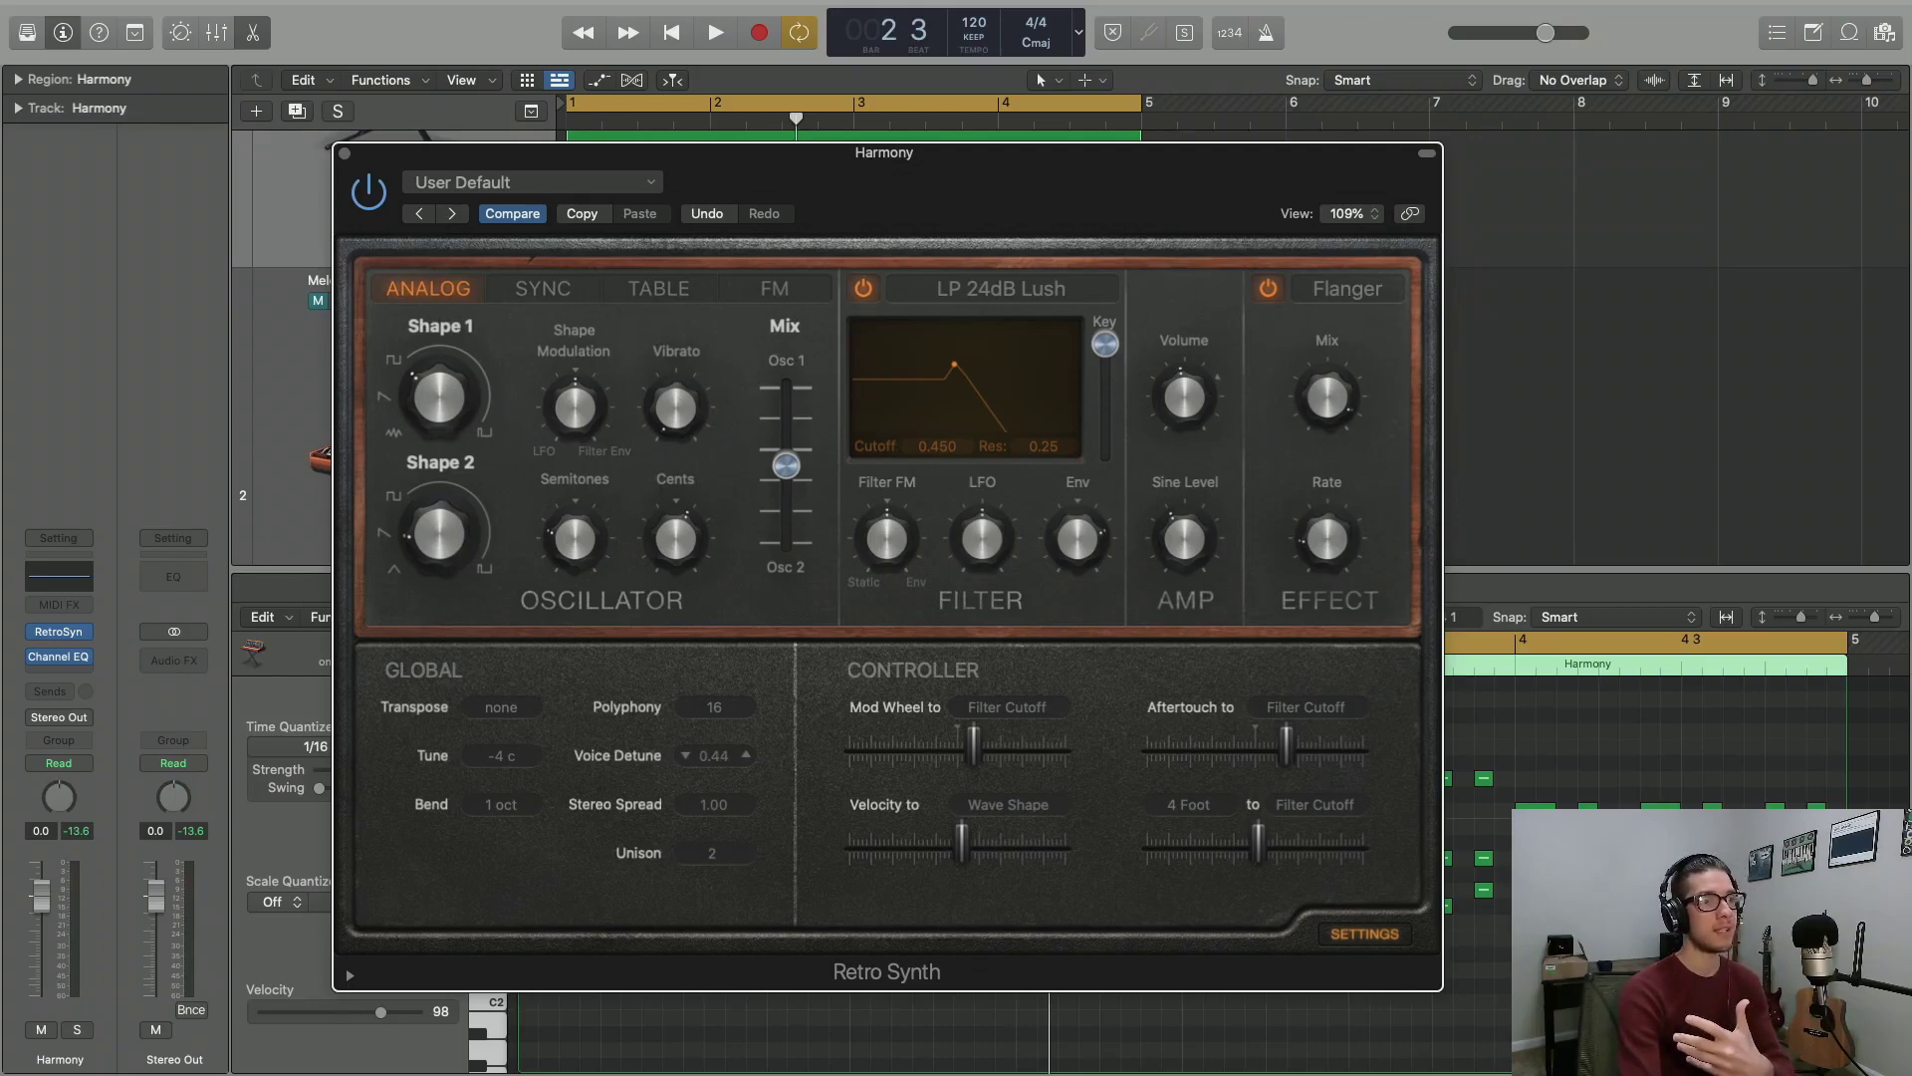
left_click_drag(718, 755, 718, 755)
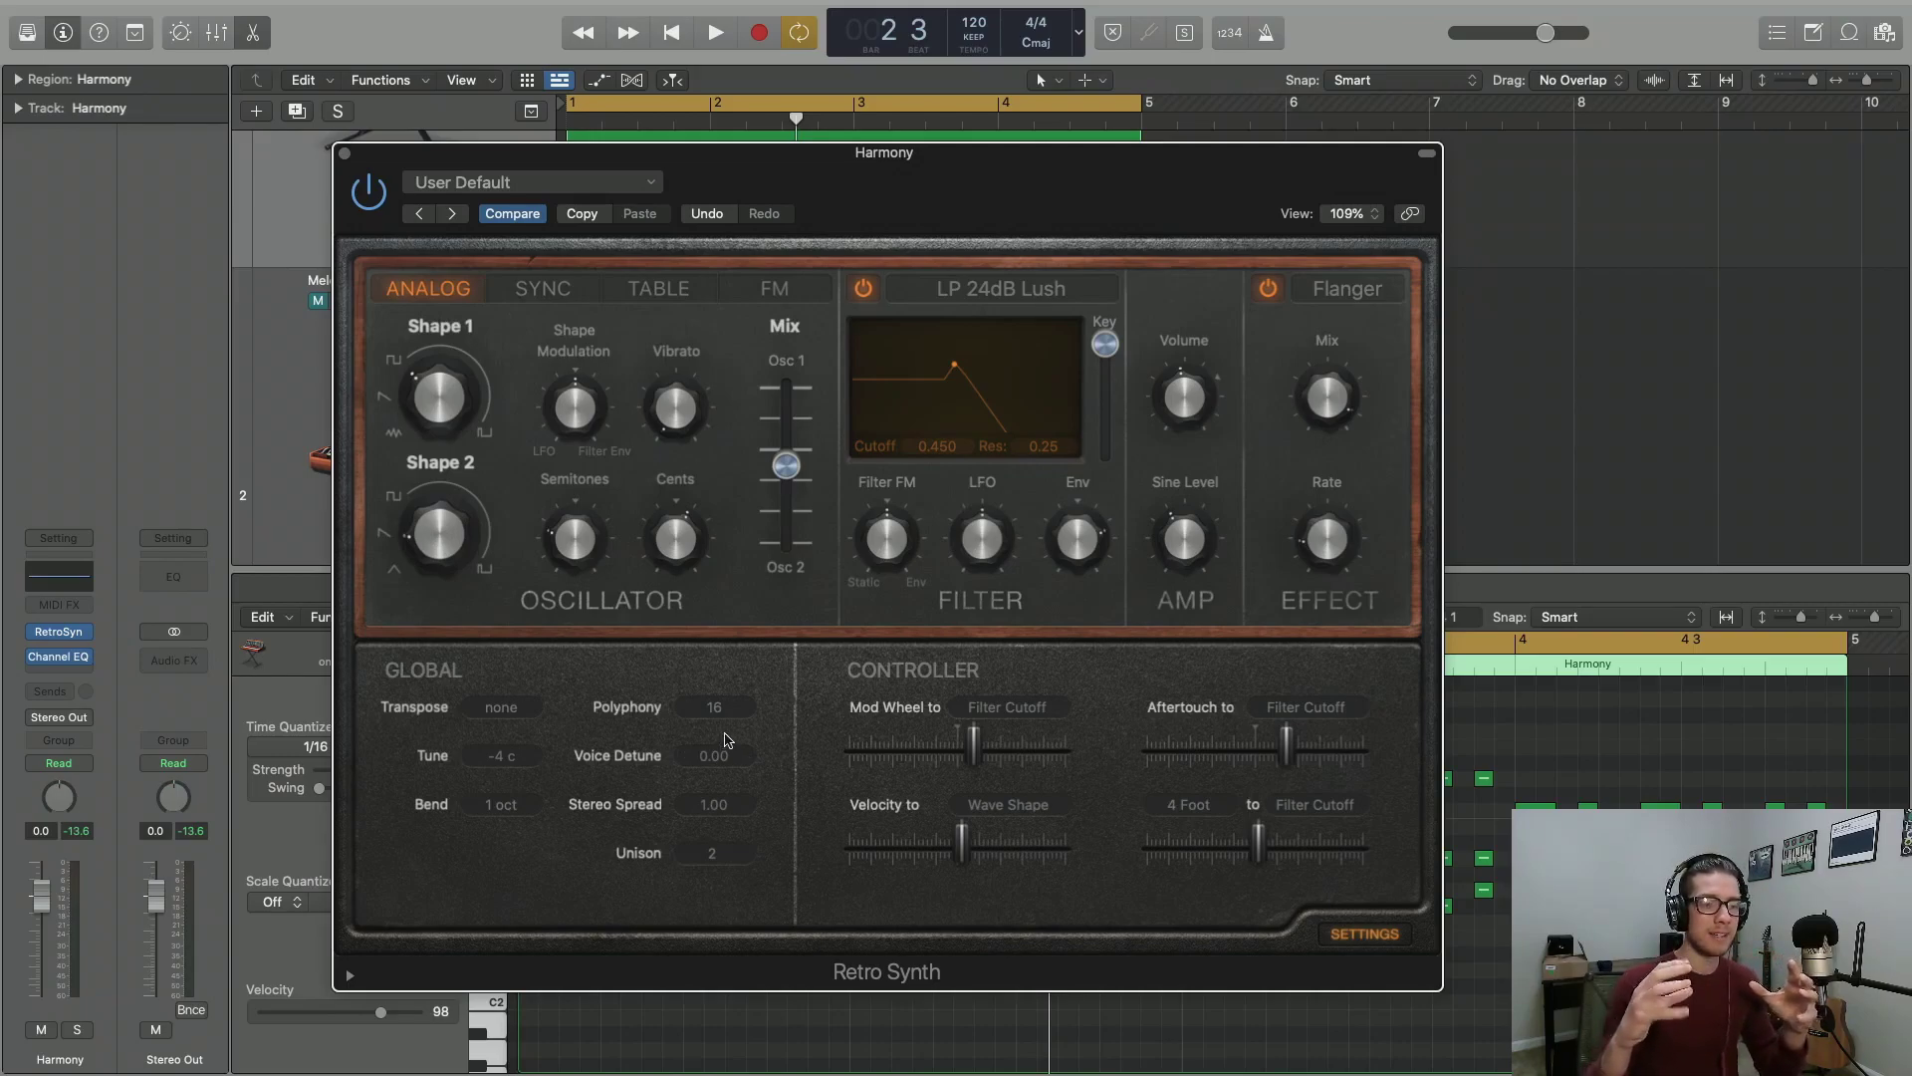
key("space")
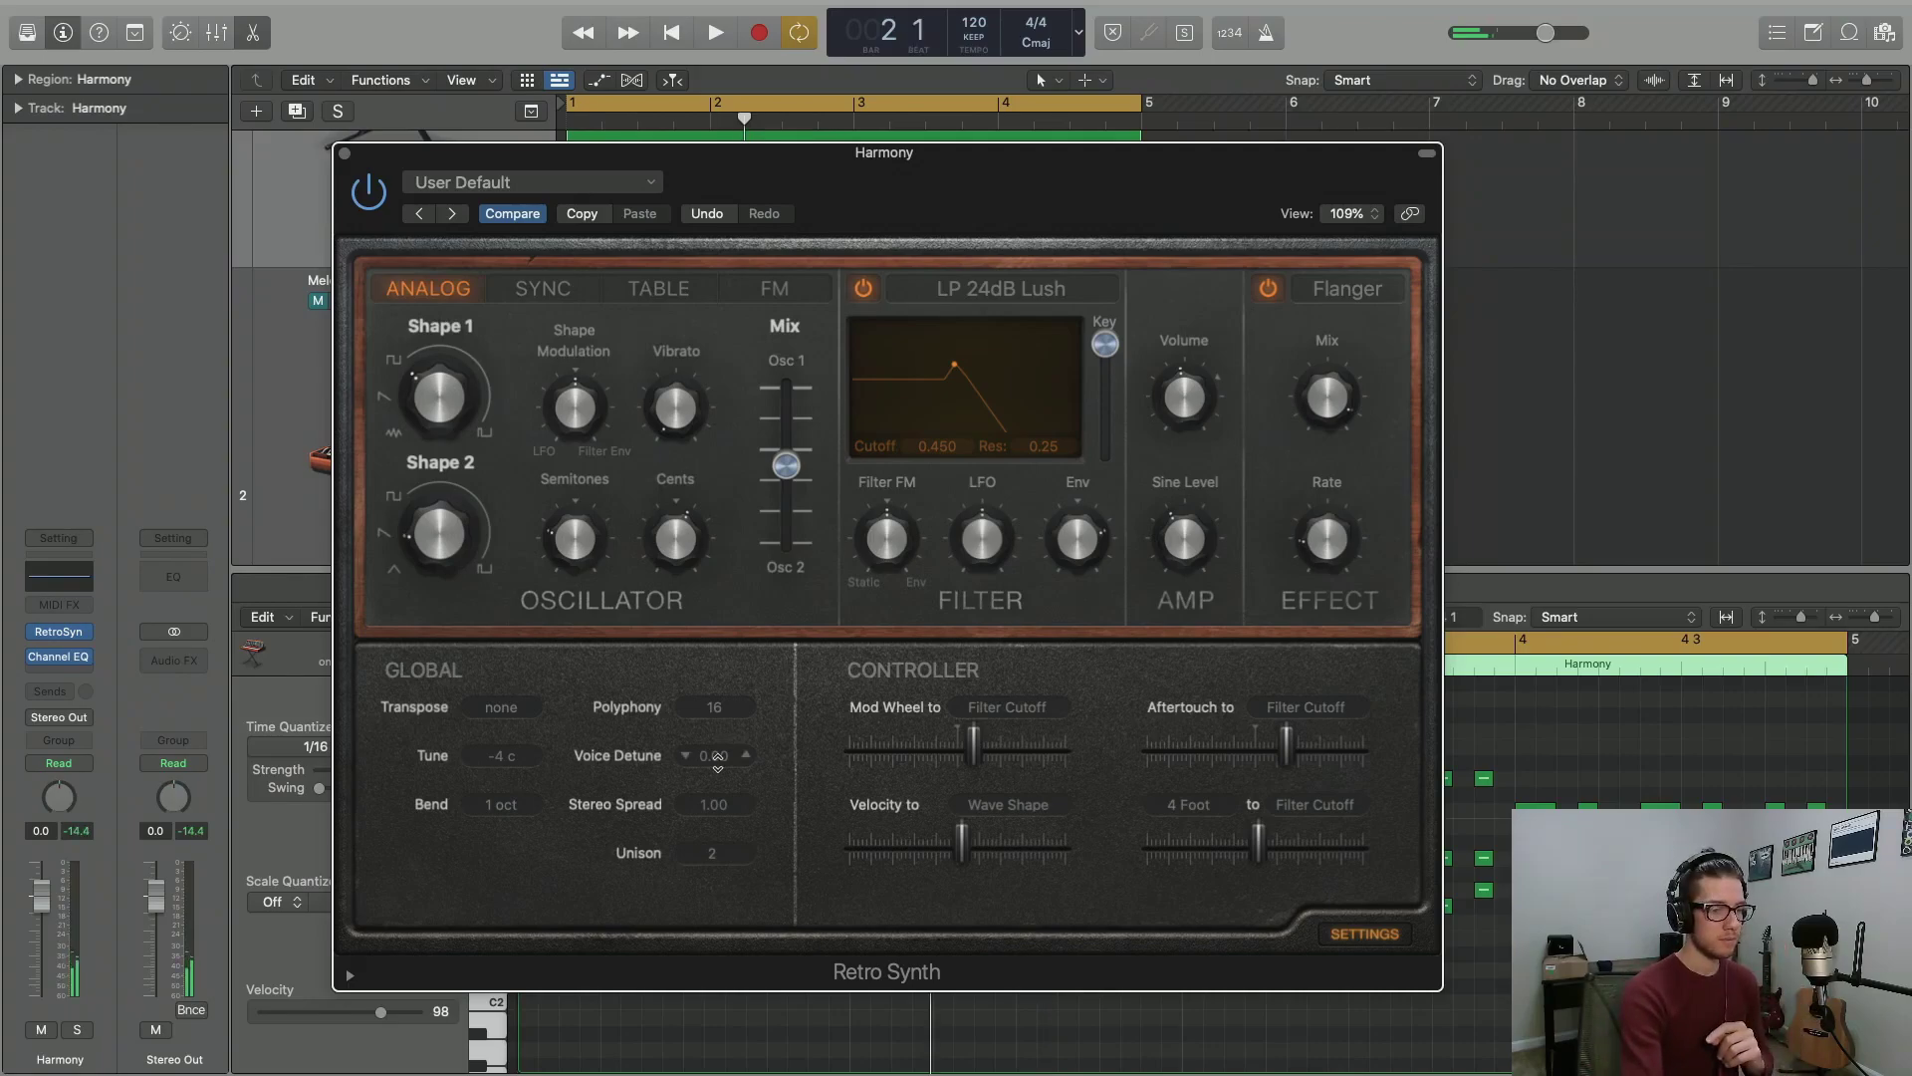
mouse_move(714, 755)
left_mouse_down()
mouse_move(714, 718)
mouse_move(717, 763)
left_mouse_up()
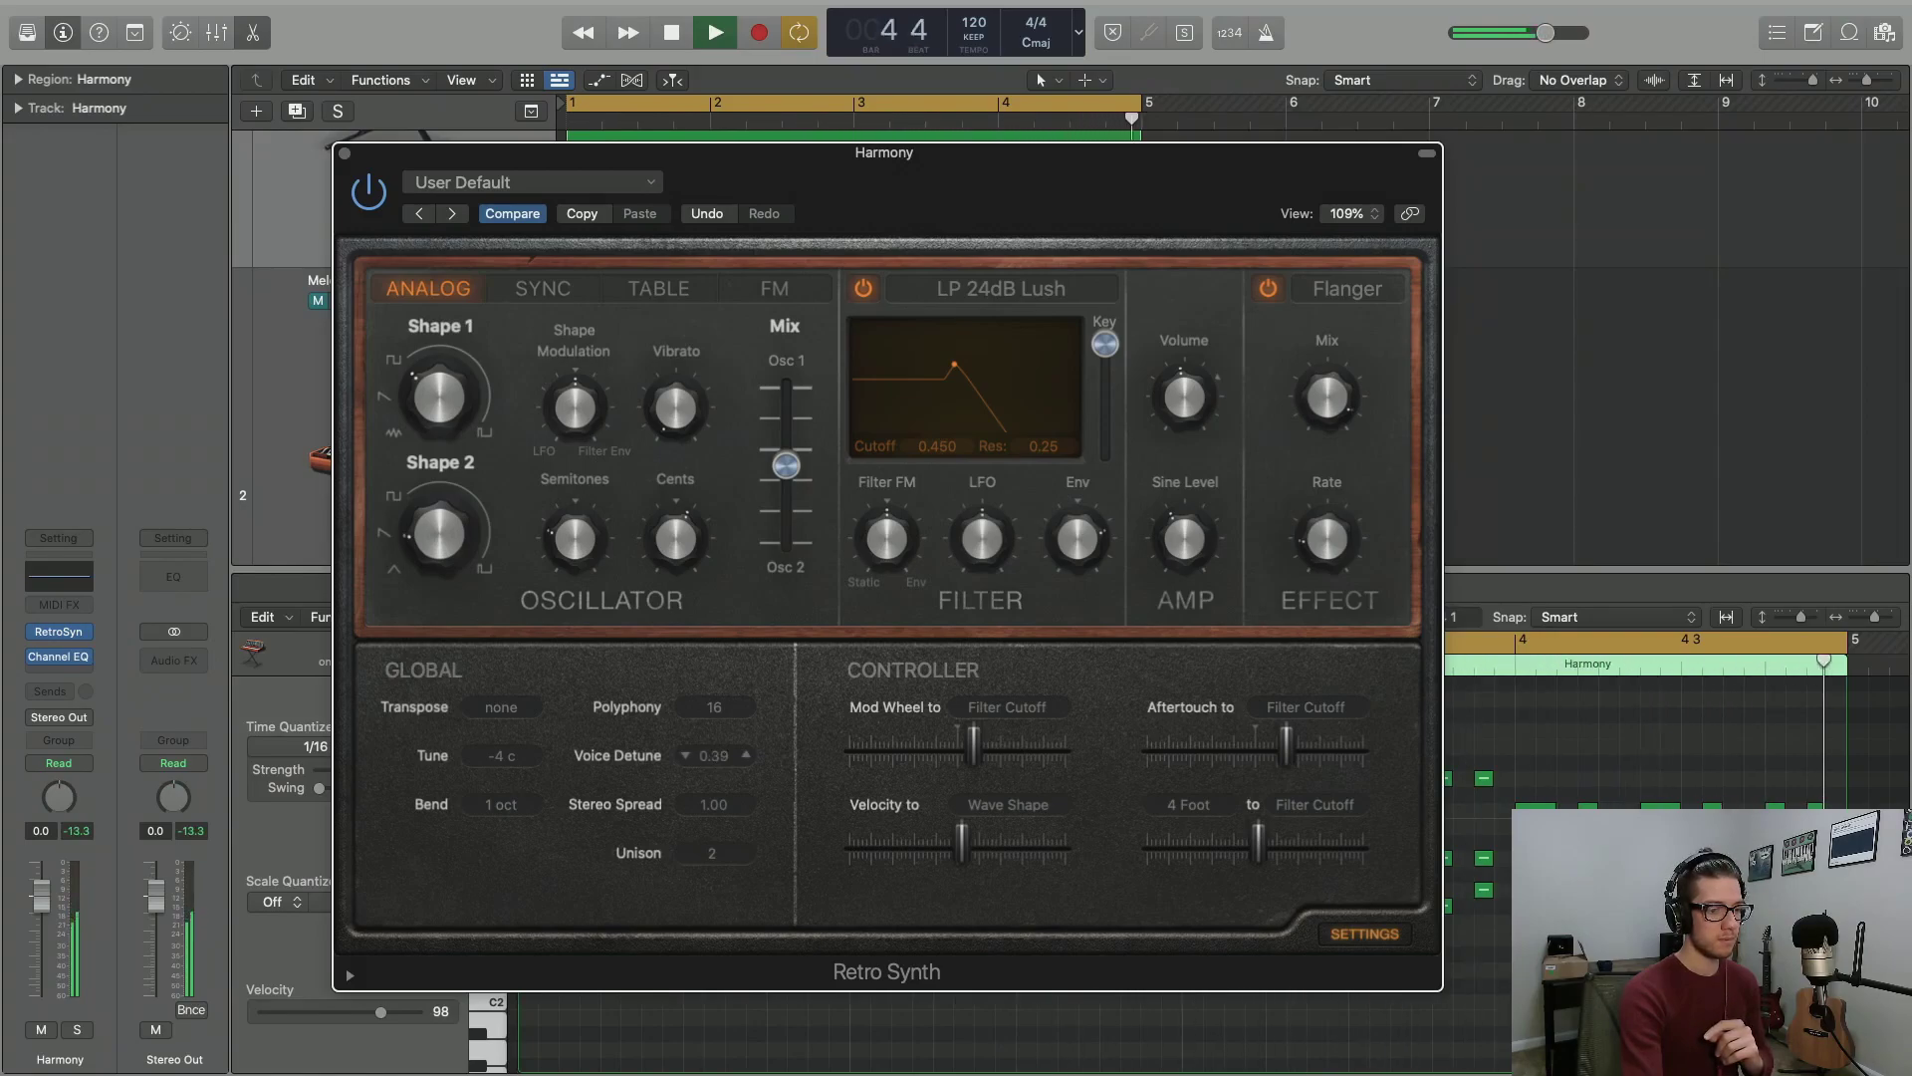
Lower Stereo Spread to 0.00 and play the Harmony part to hear the narrower sound
key("space")
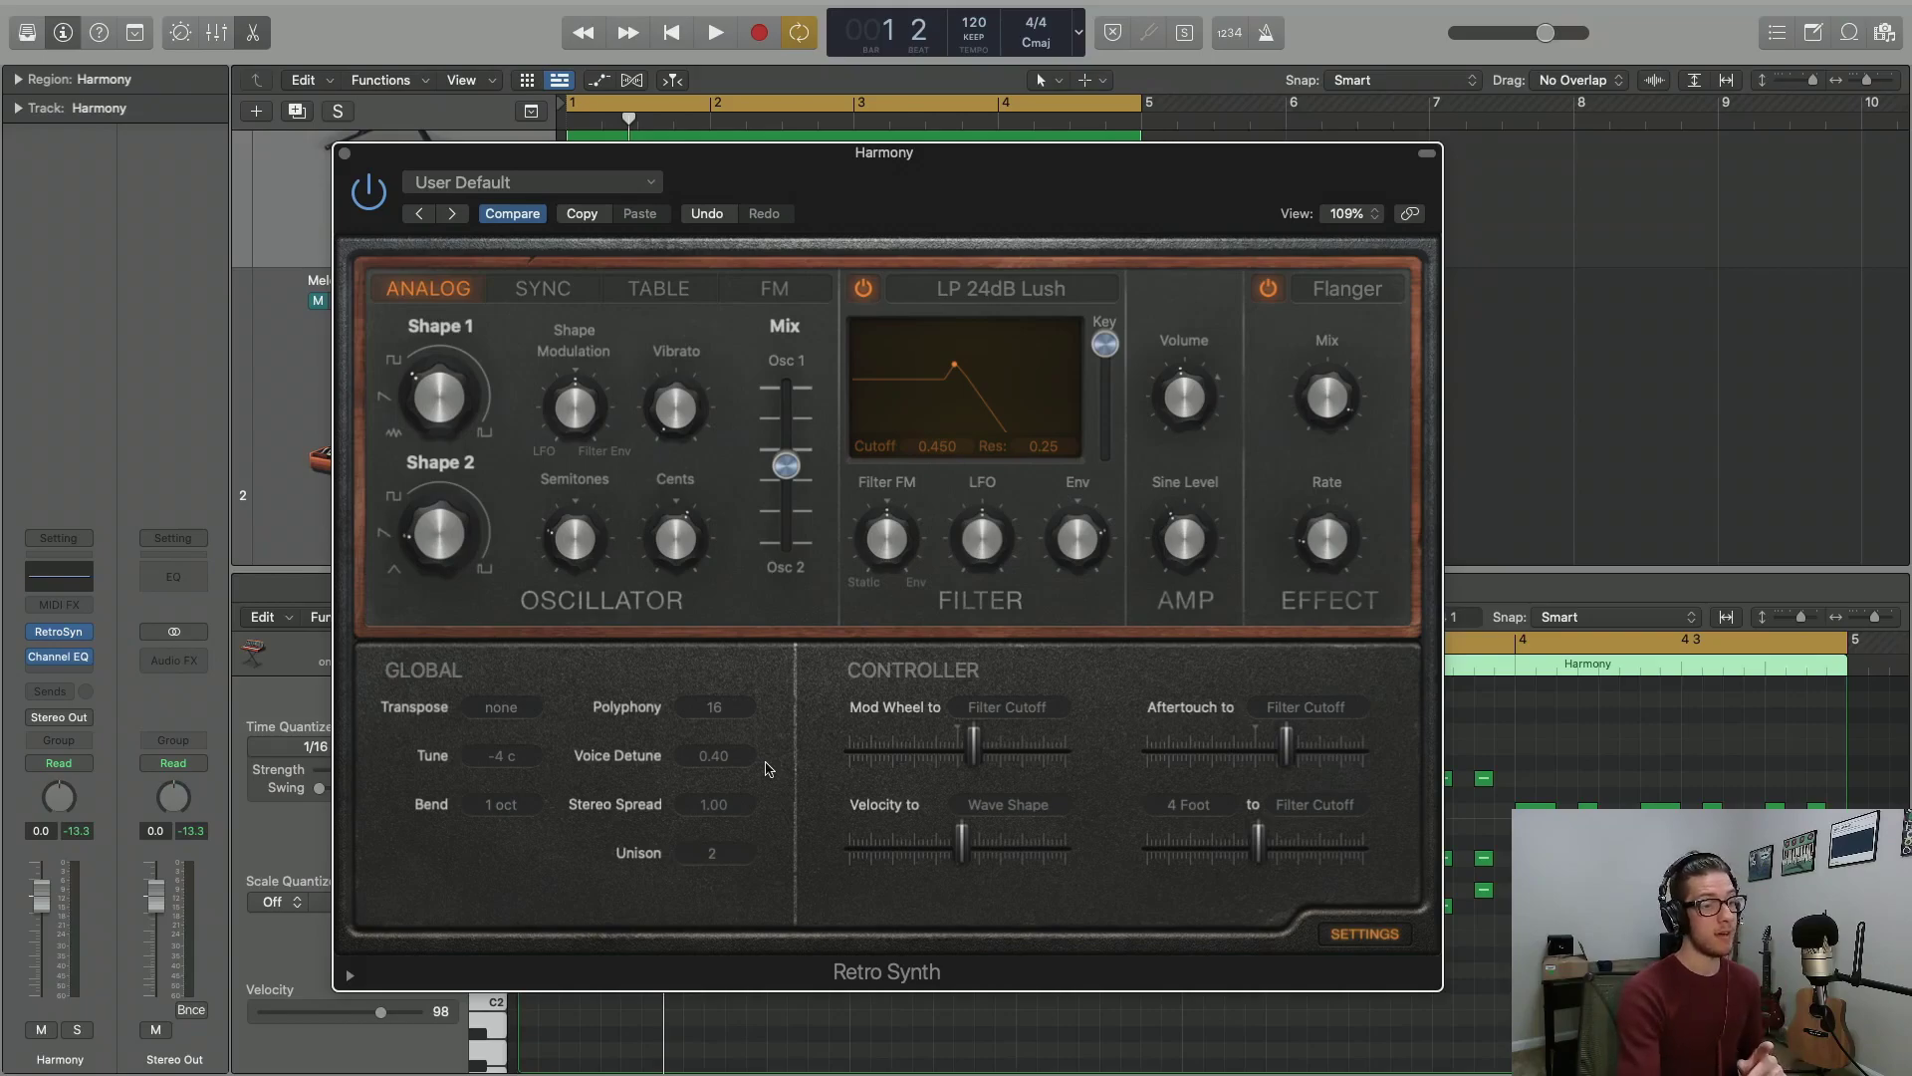
left_click_drag(730, 807, 730, 857)
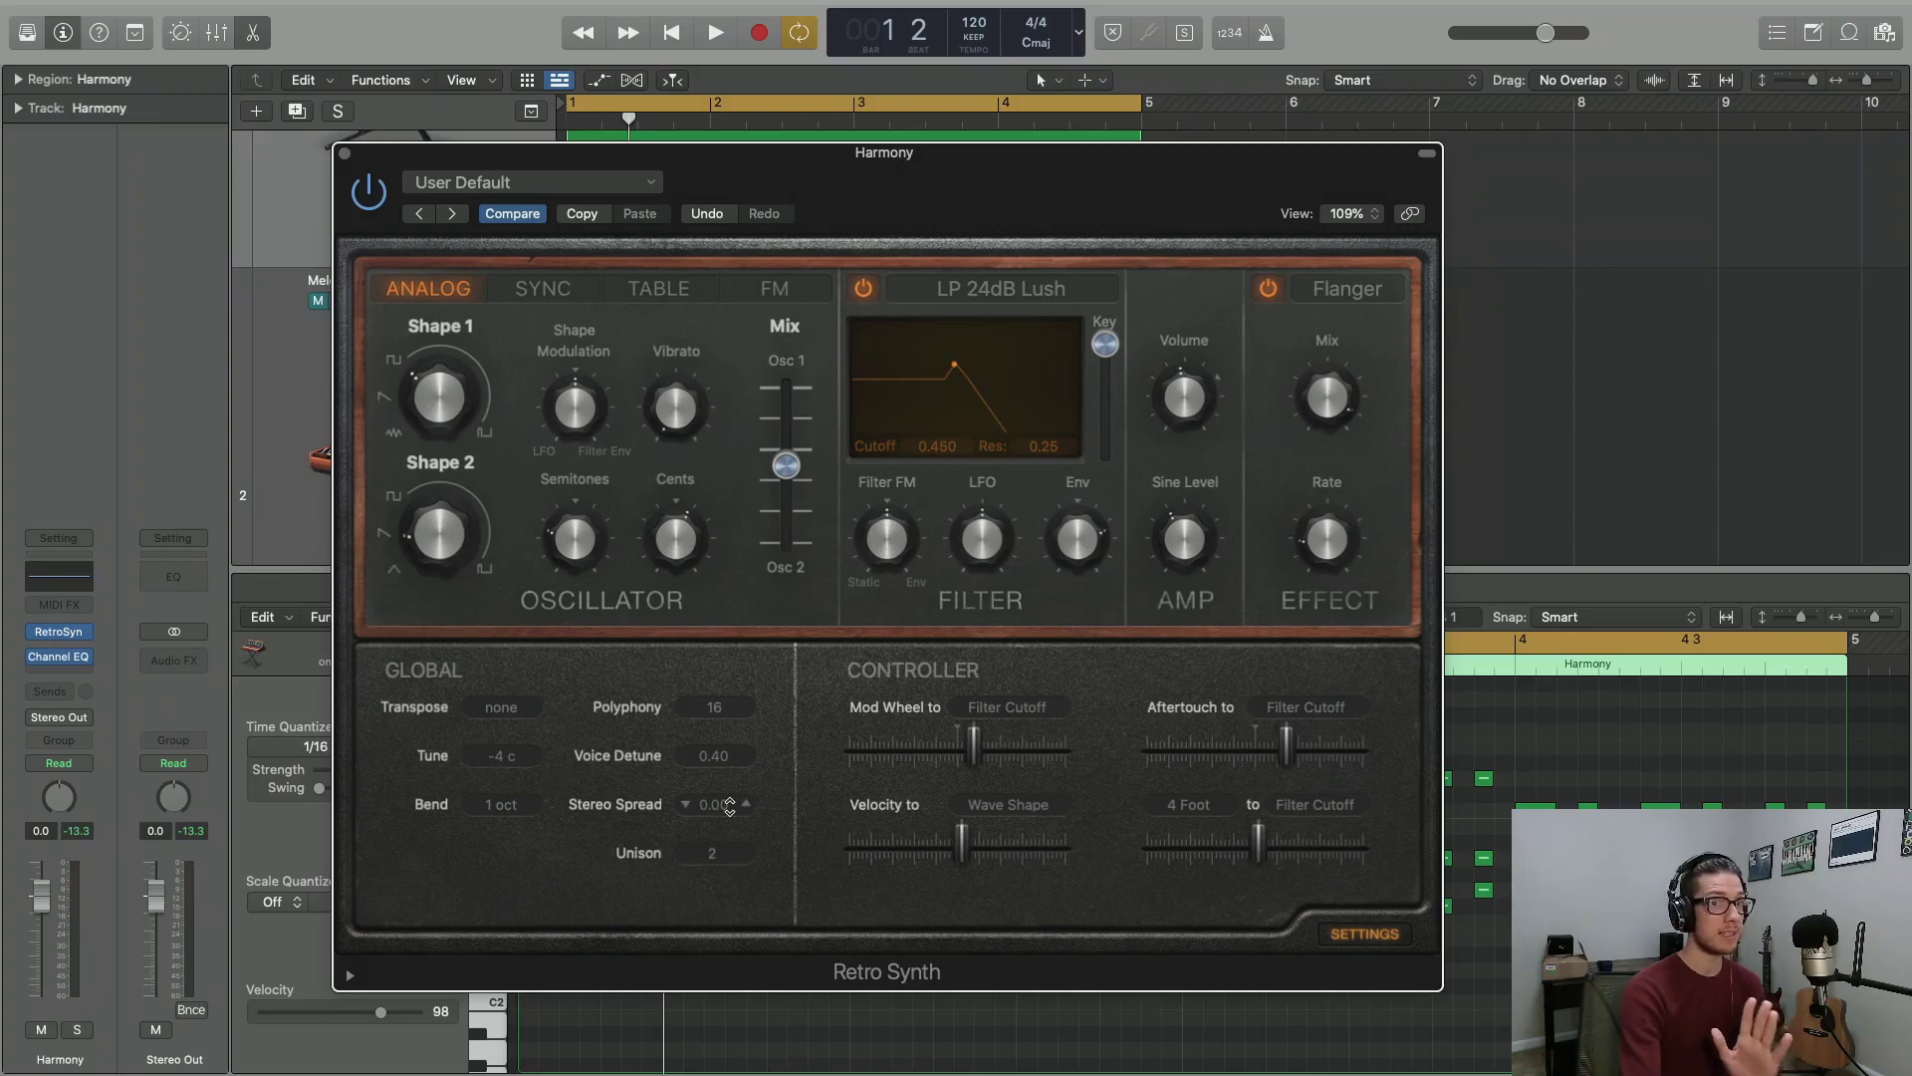
key("space")
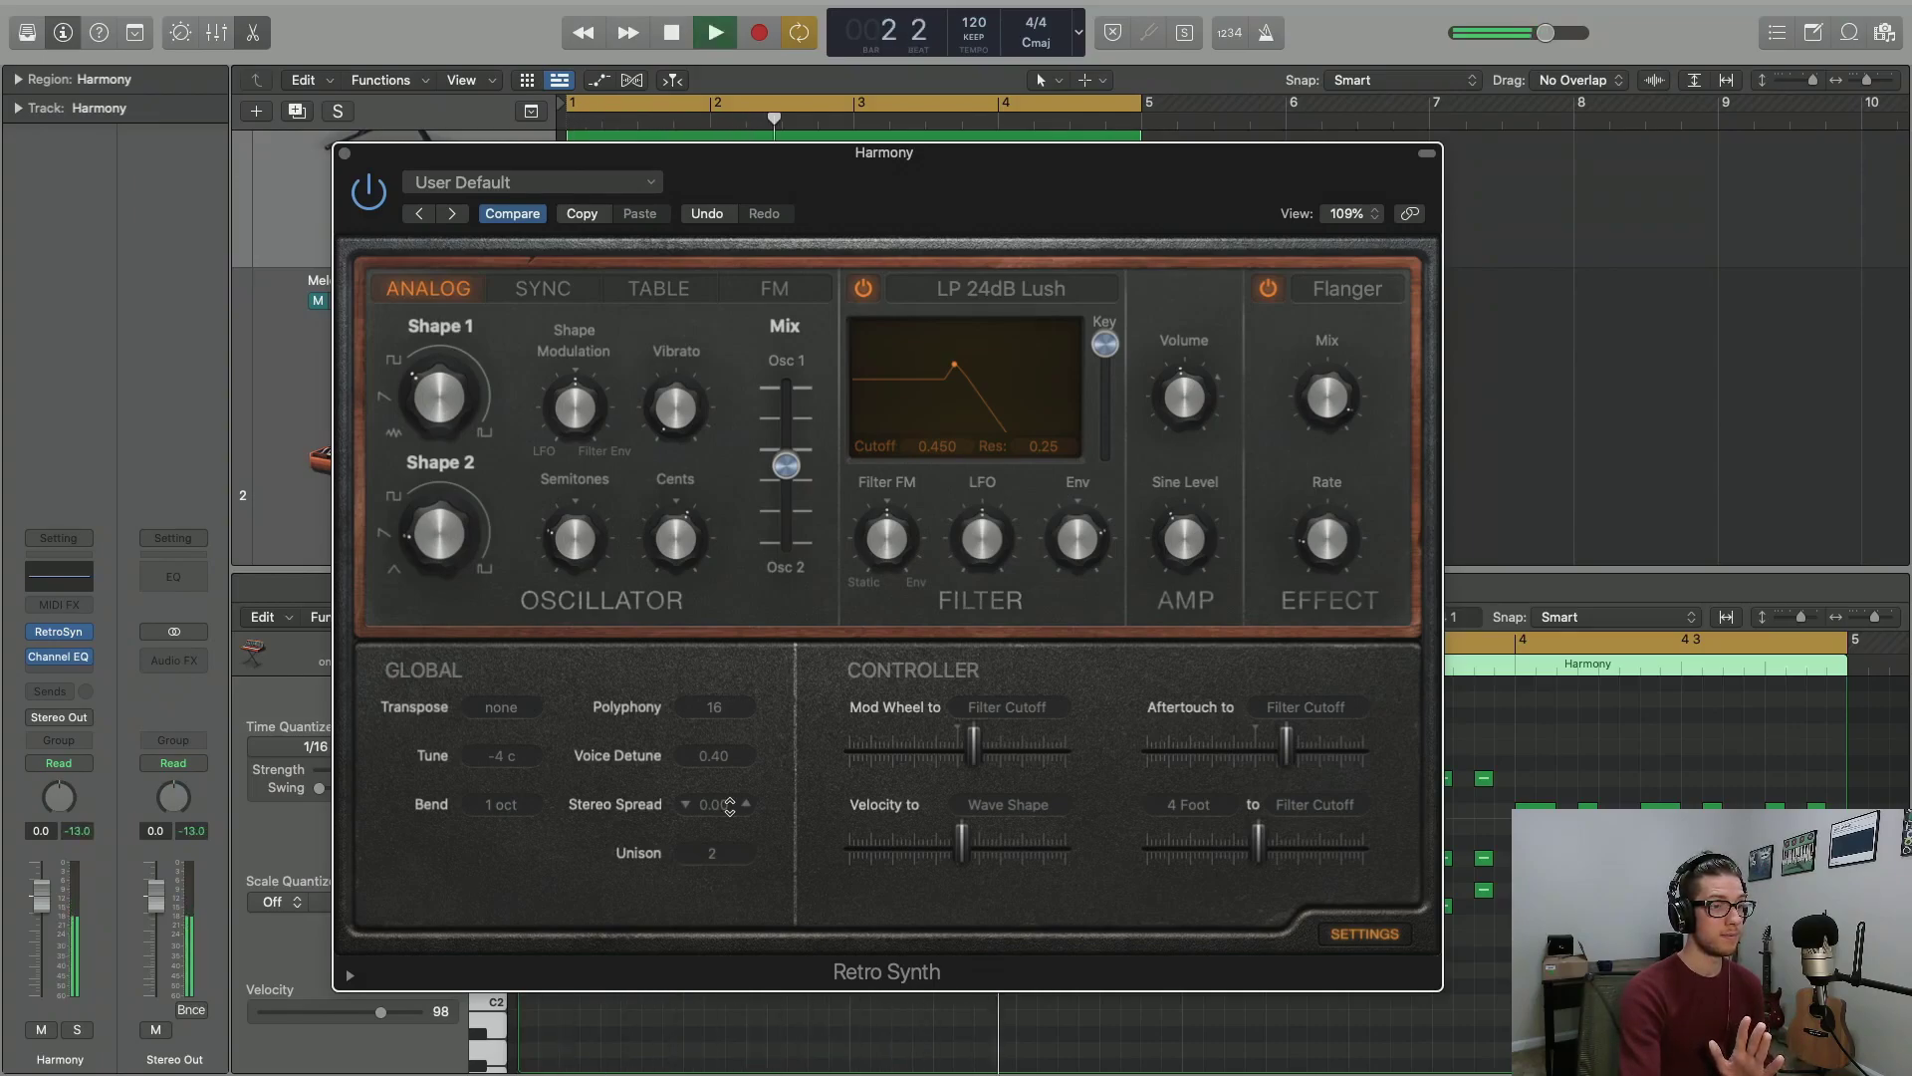
key("space")
Restore Stereo Spread to 1.00 and play the part again with full spread
left_click(730, 806, "alt")
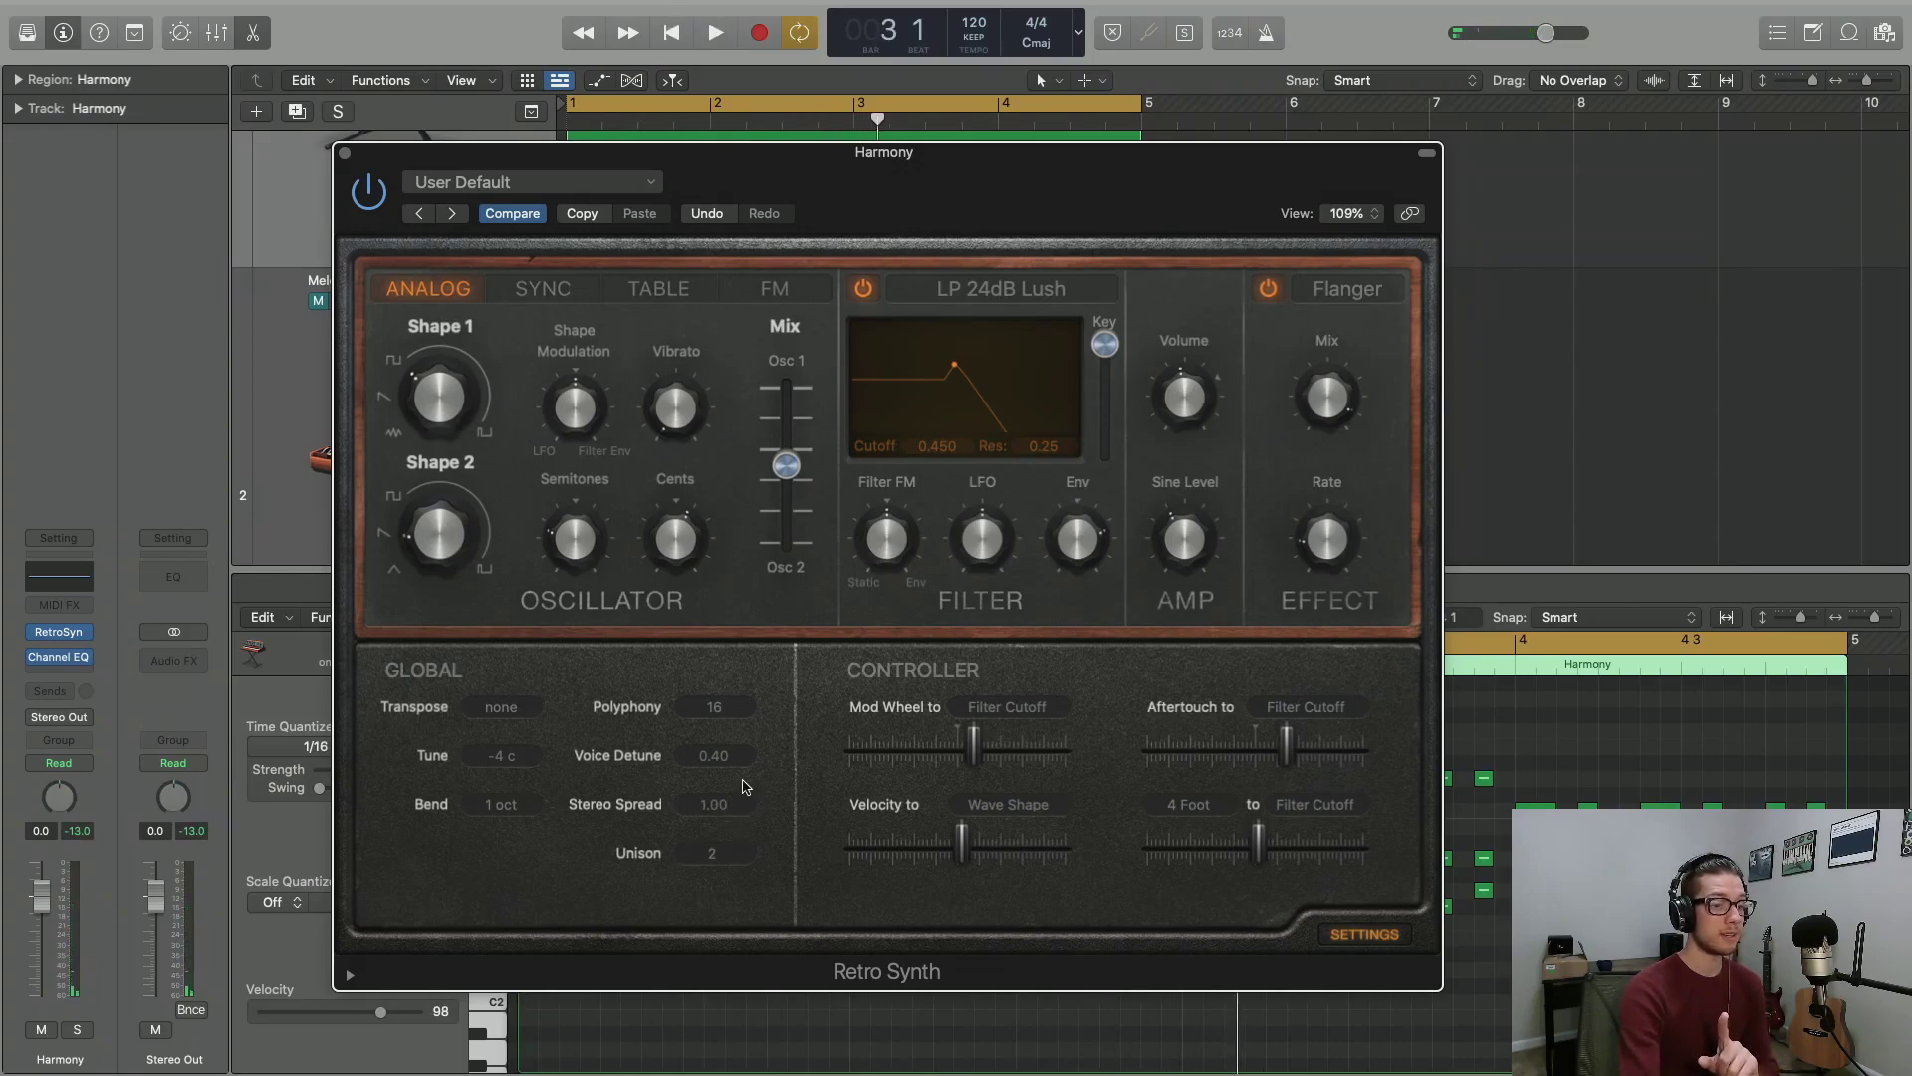
key("space")
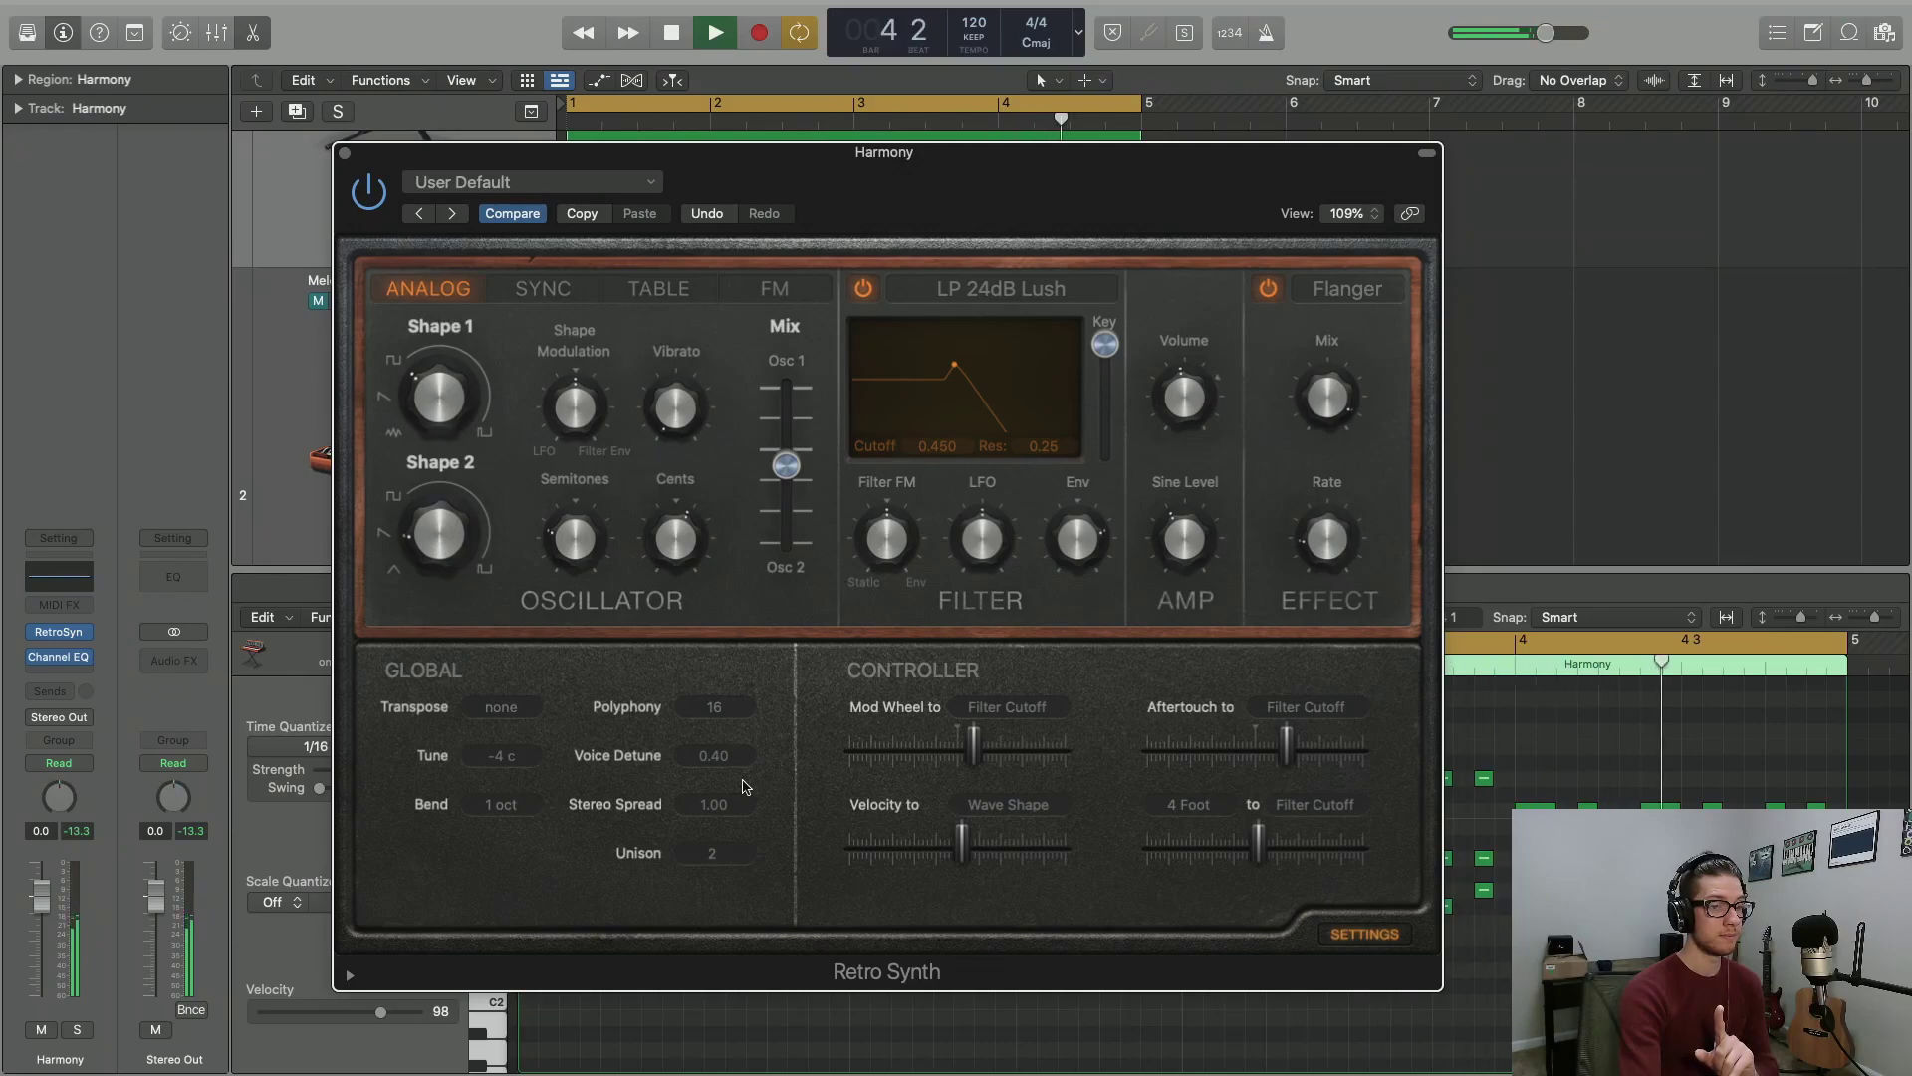
key("space")
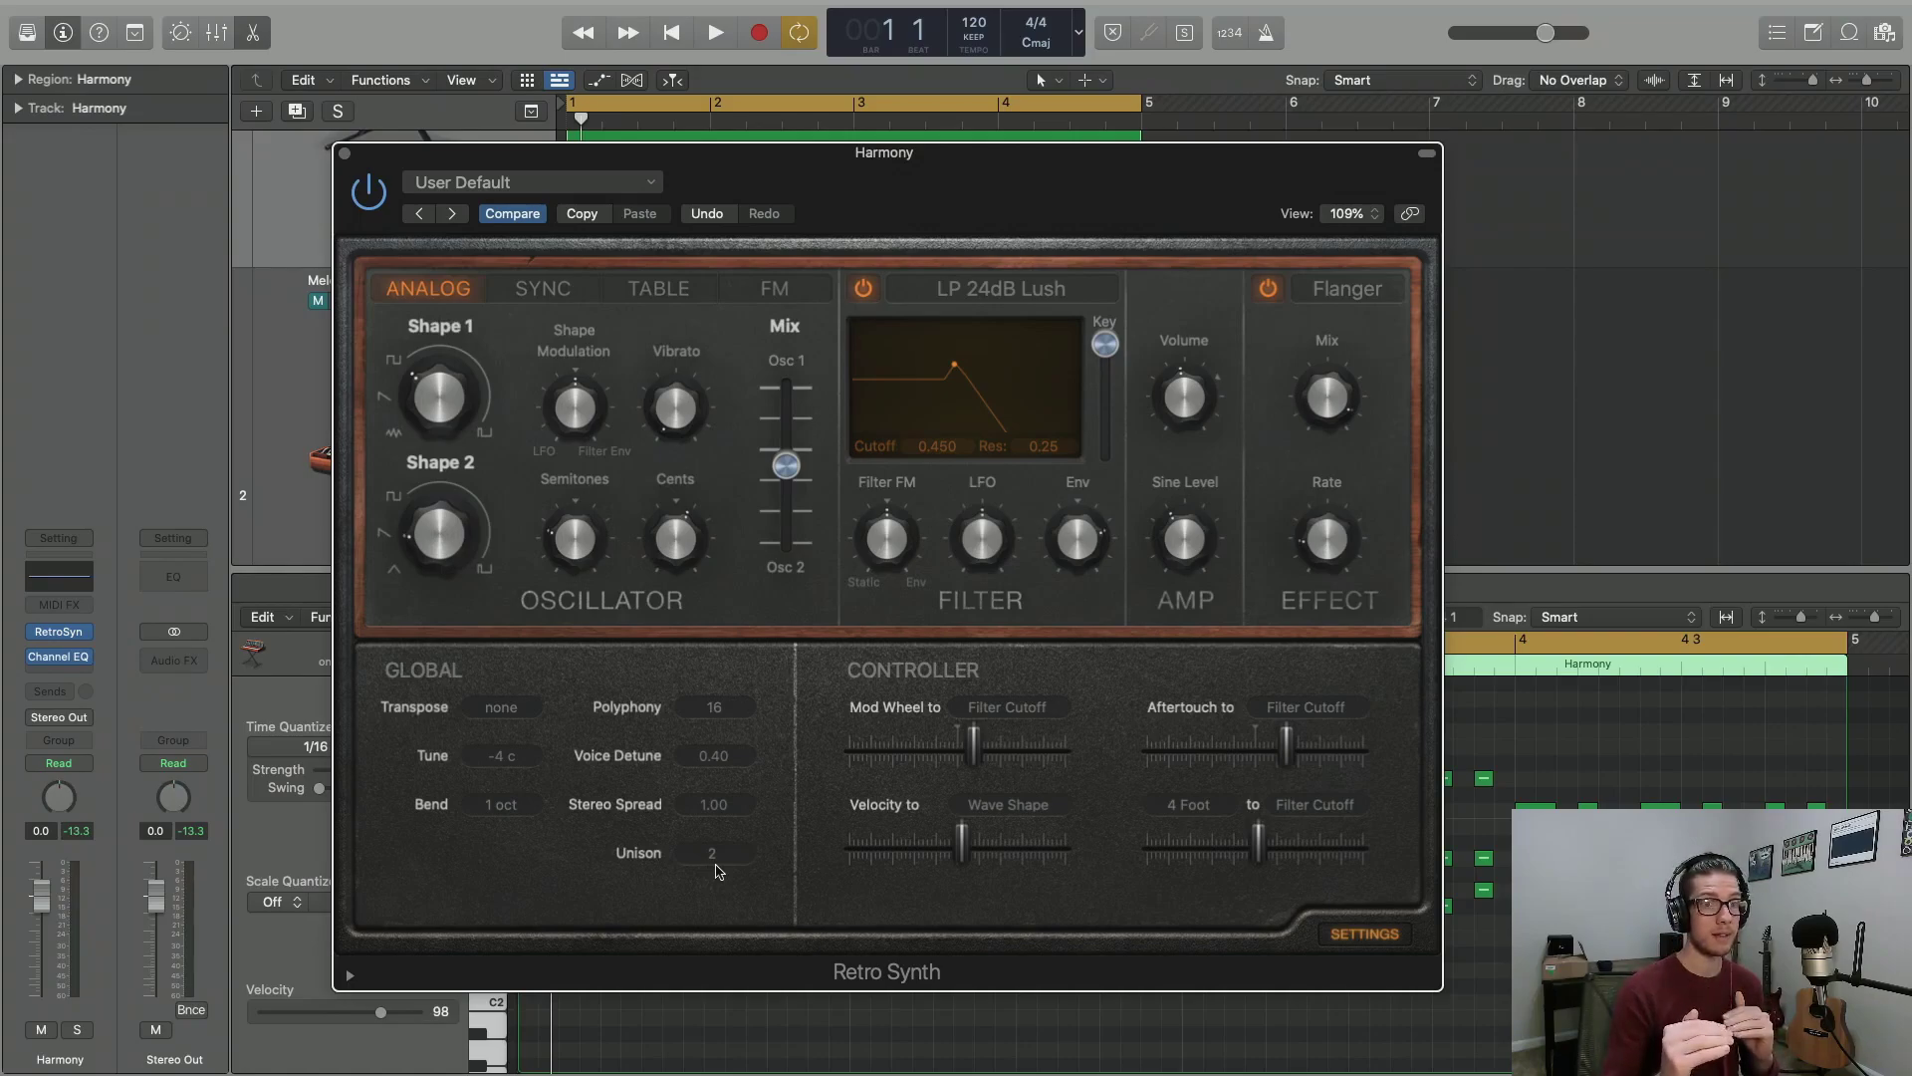
left_click(717, 861)
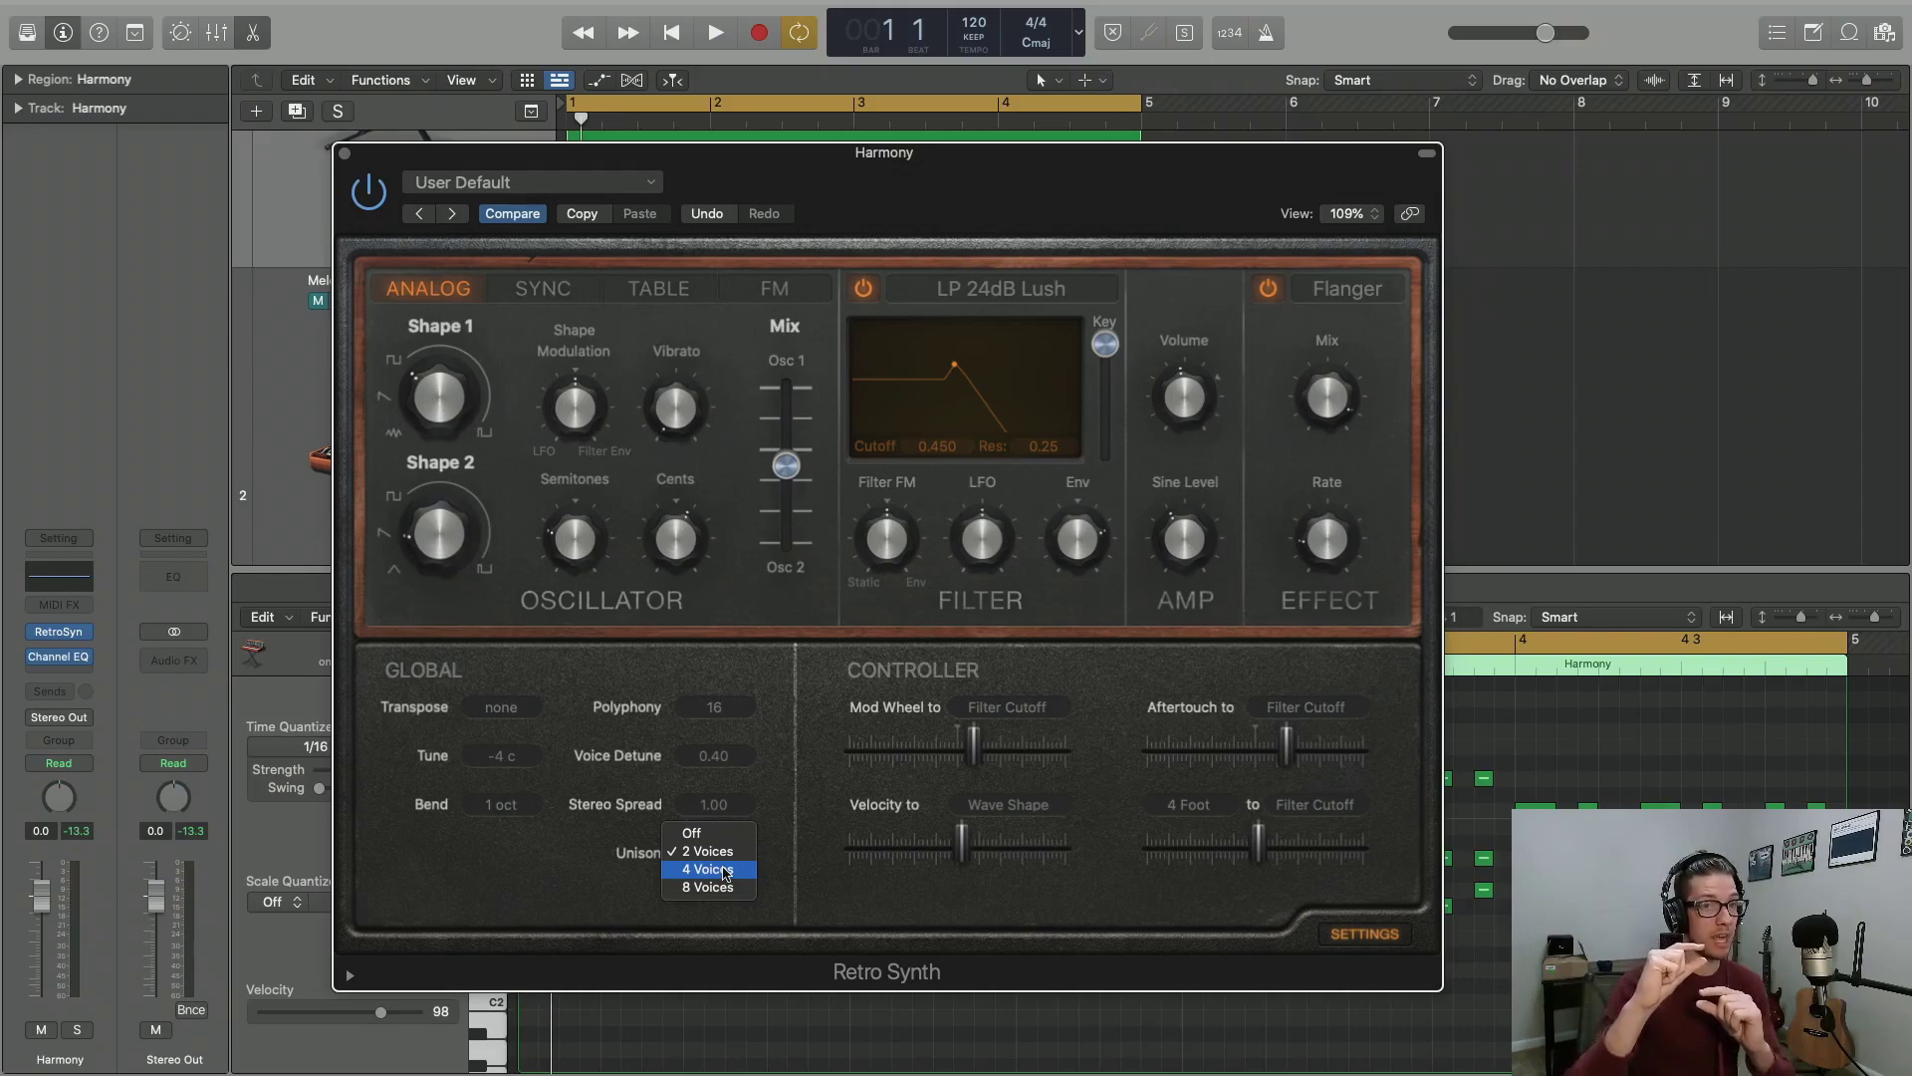
key("Escape")
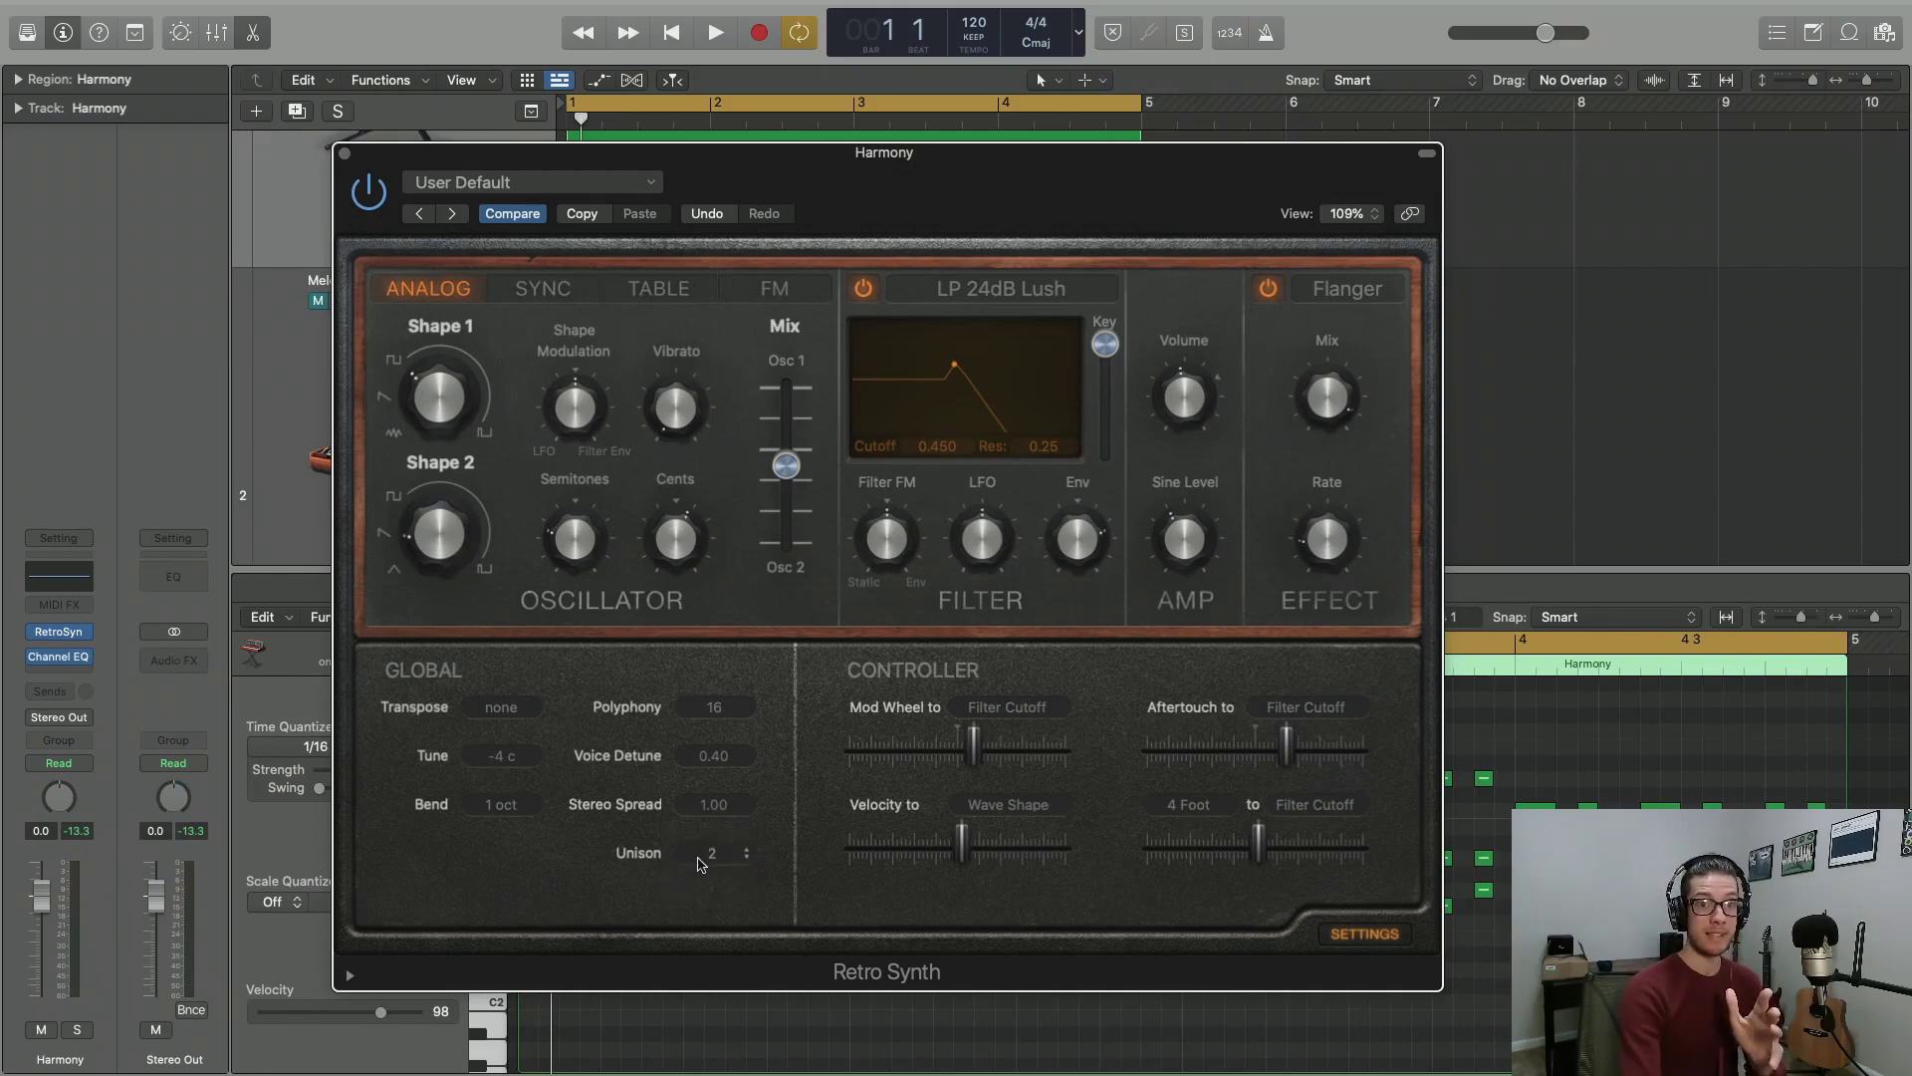
key("space")
left_click(703, 857)
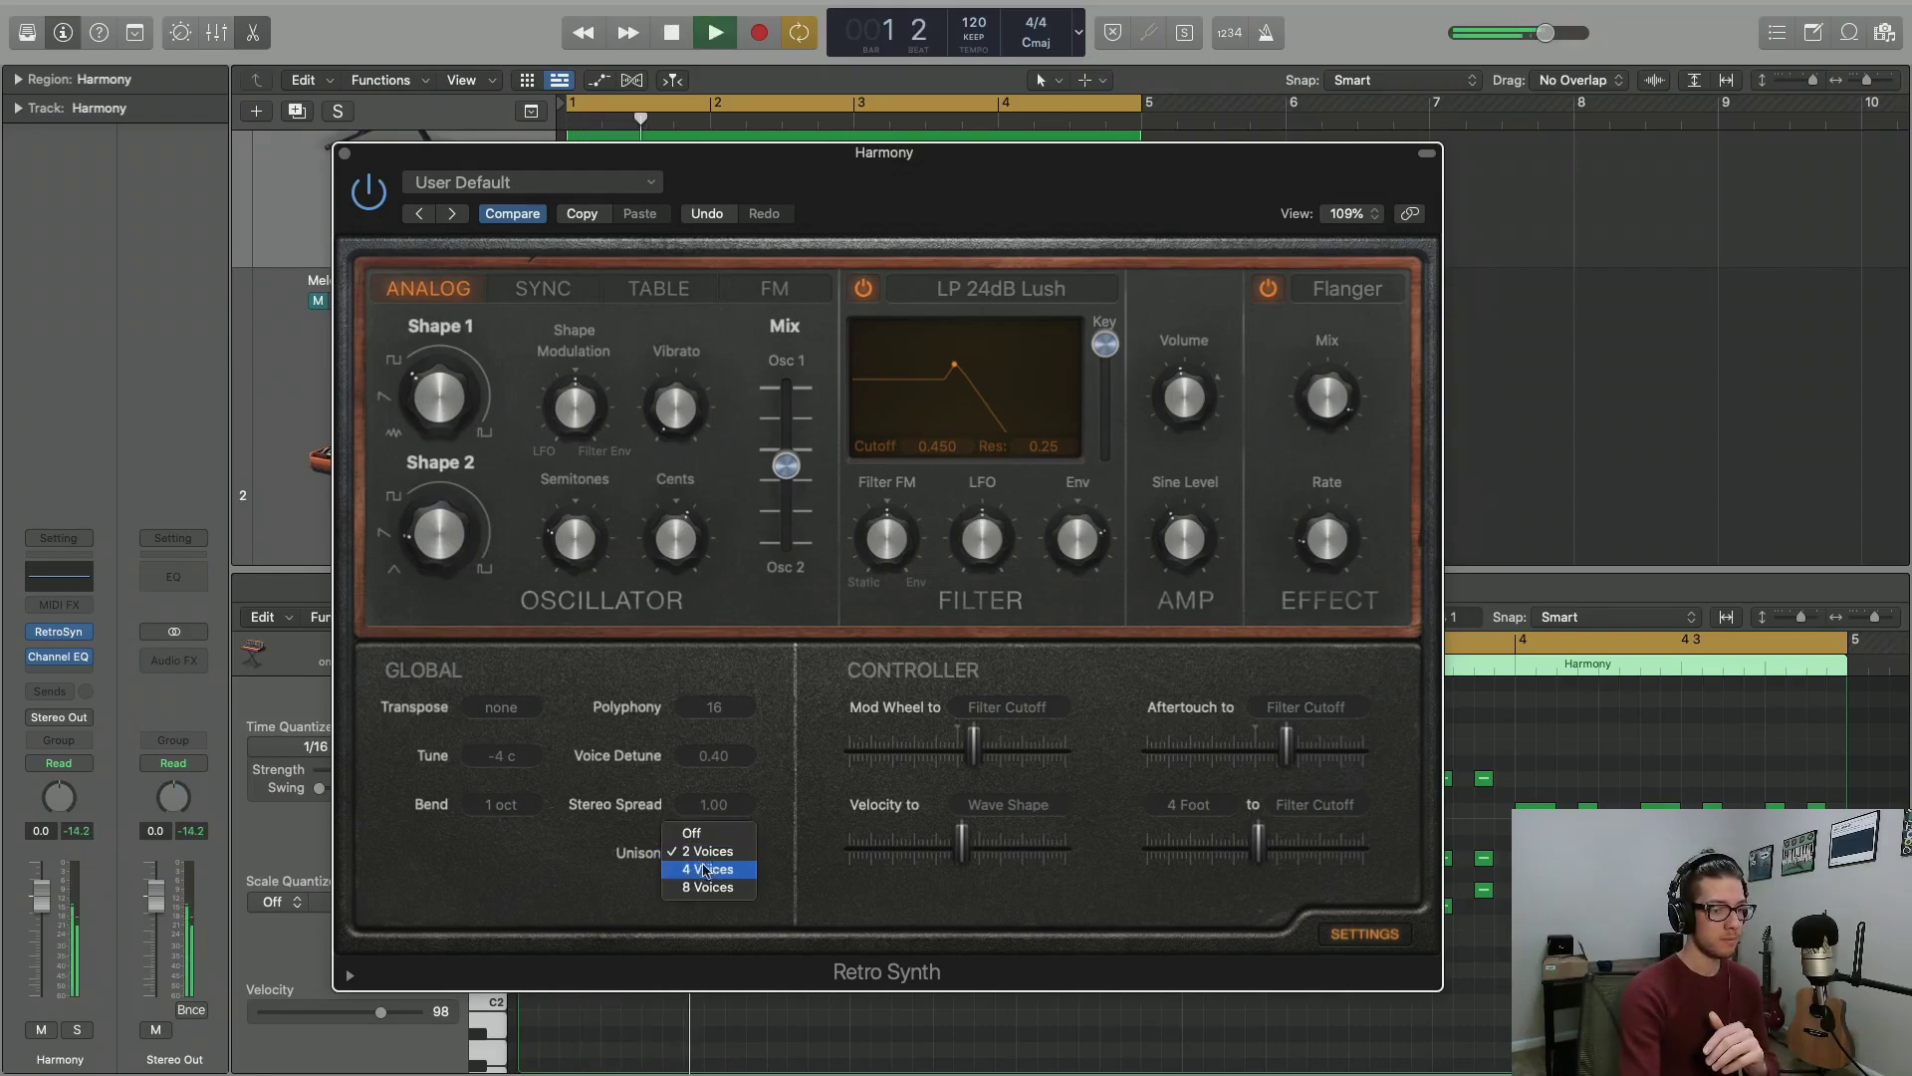
left_click(713, 869)
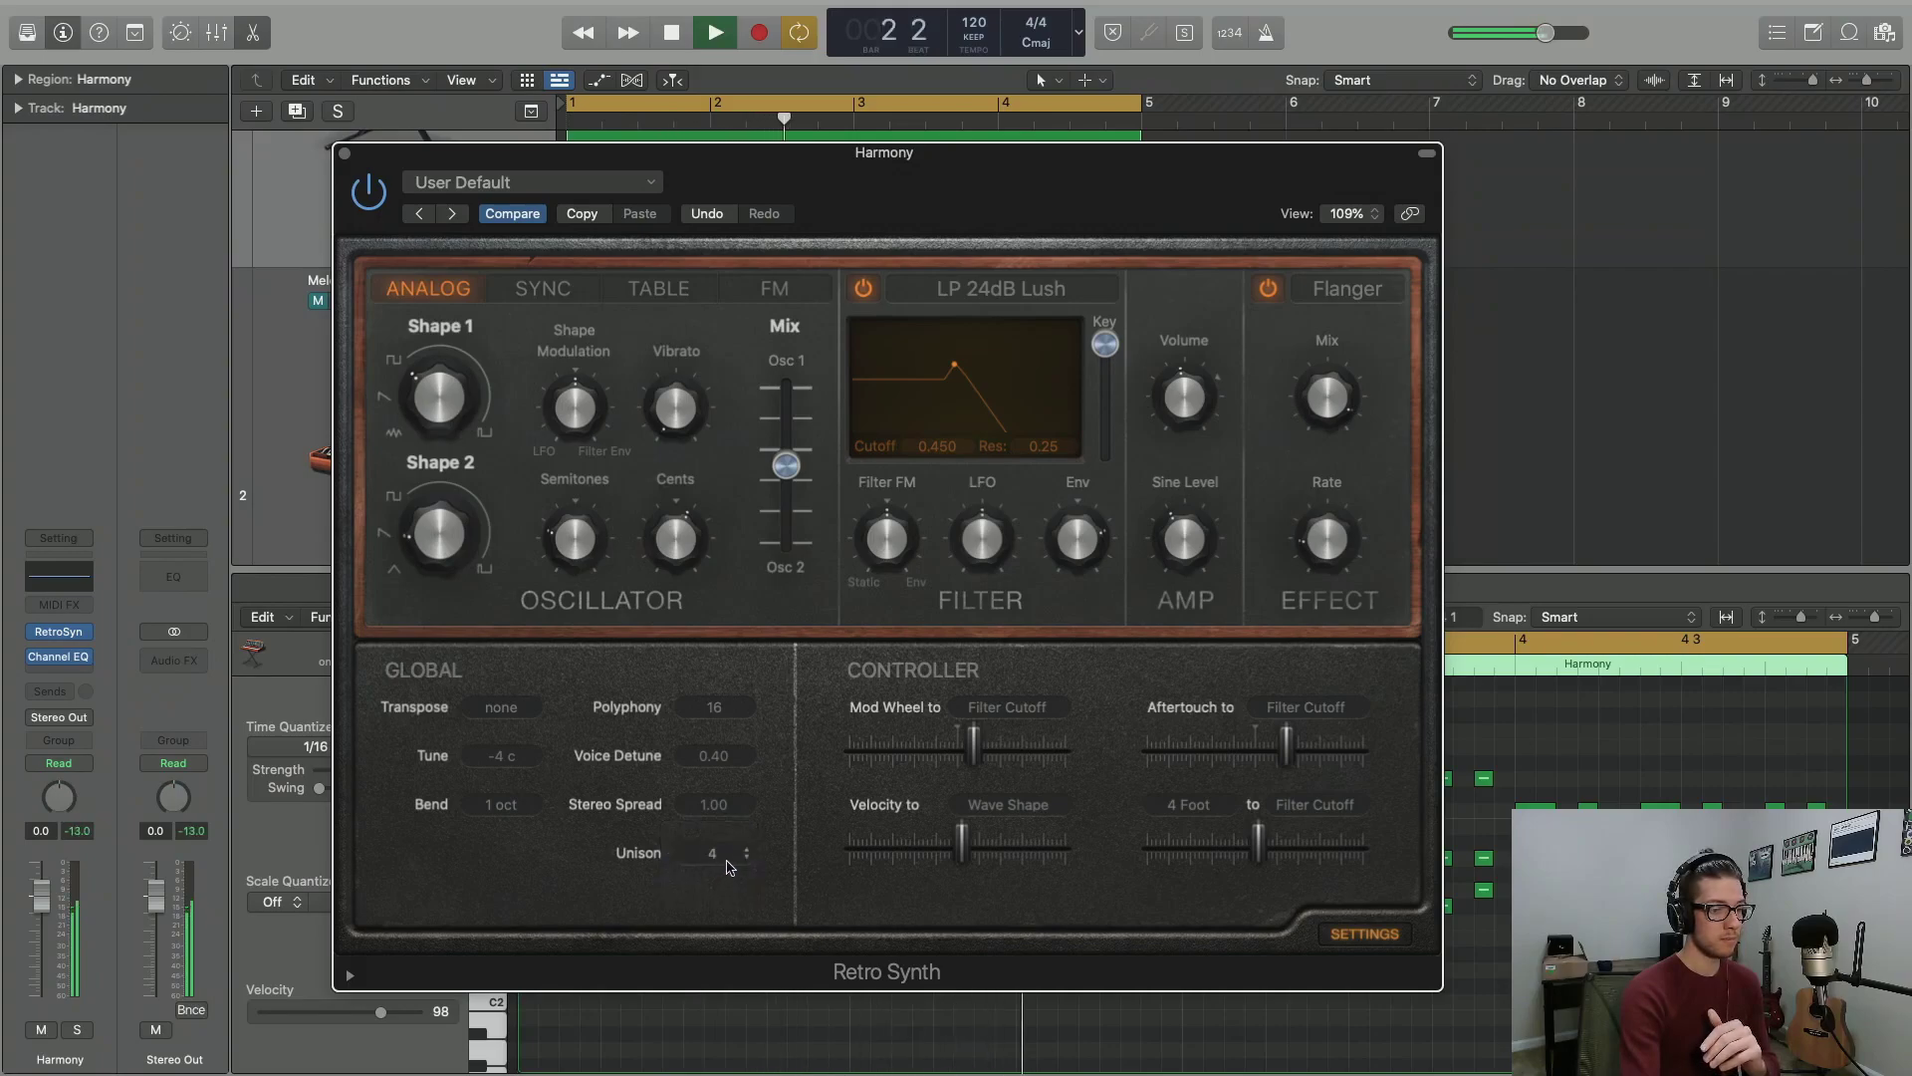
left_click(725, 858)
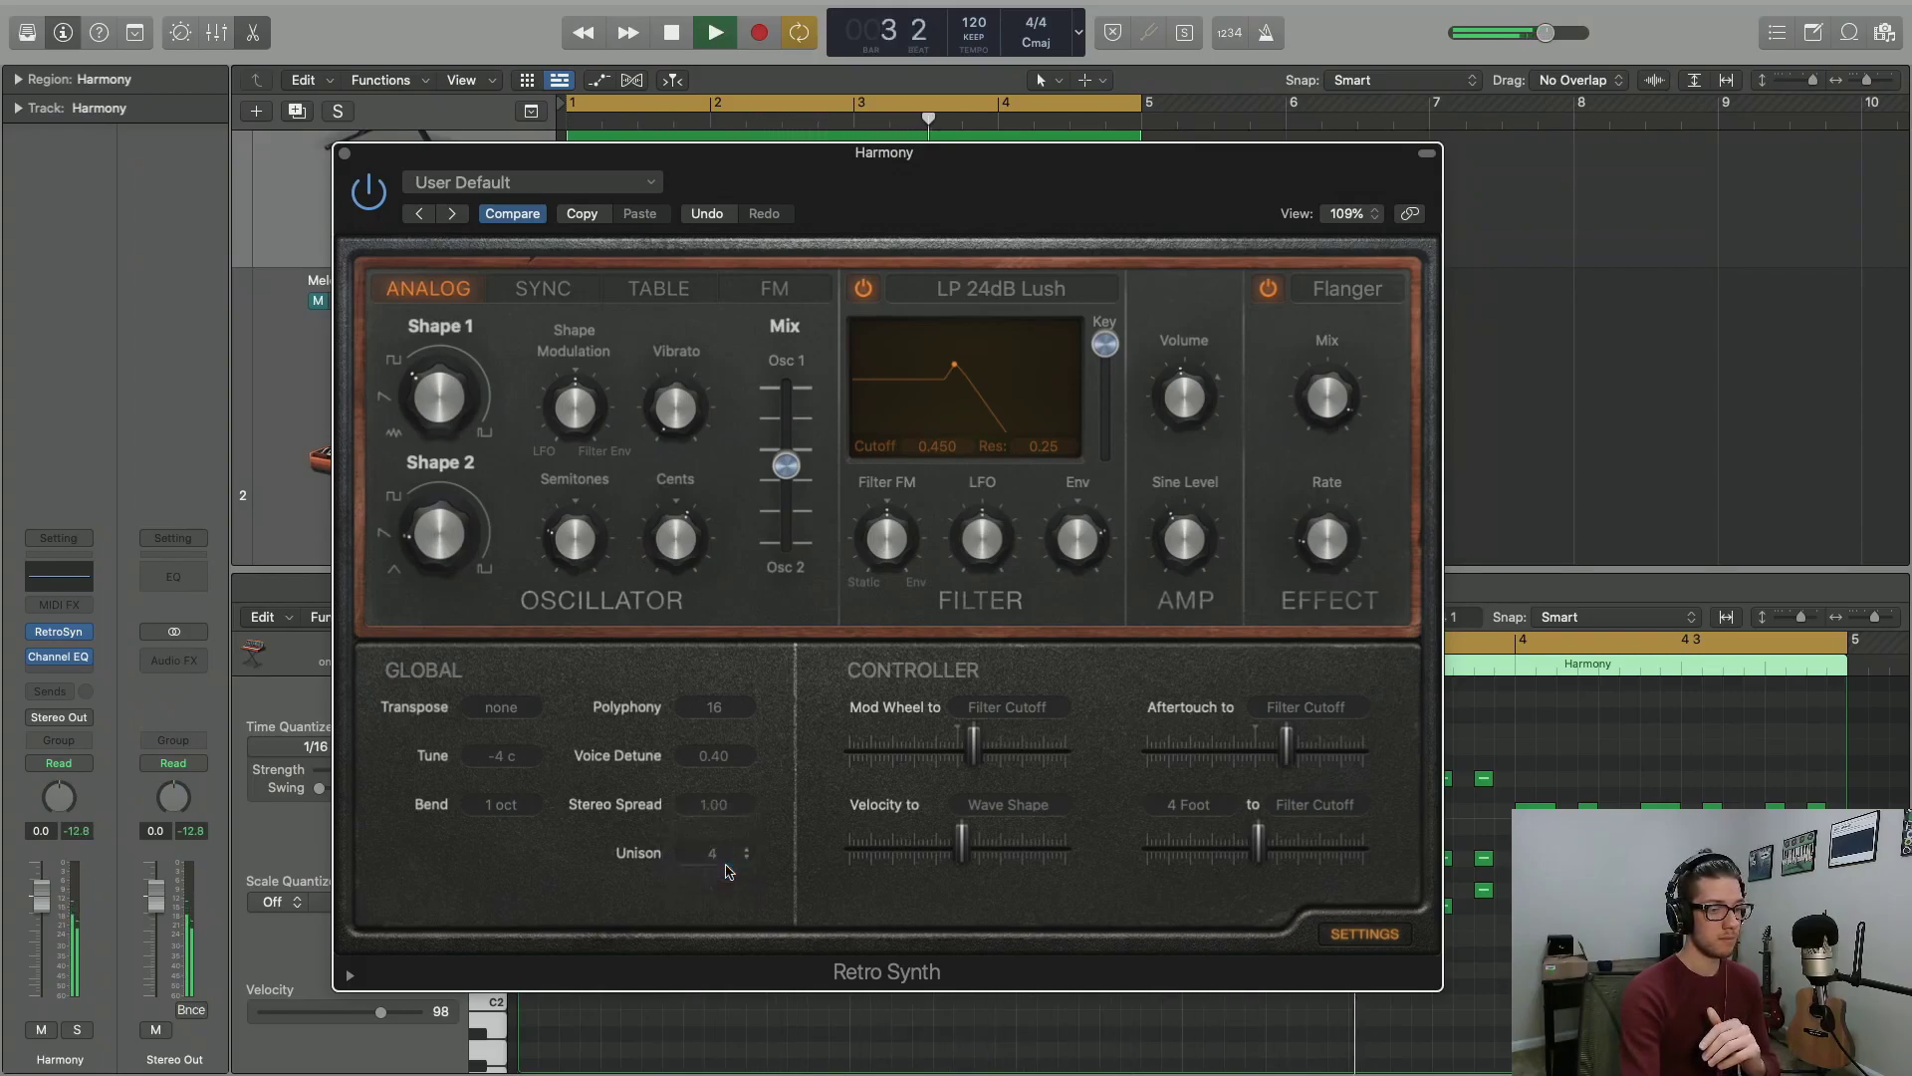
left_click(728, 868)
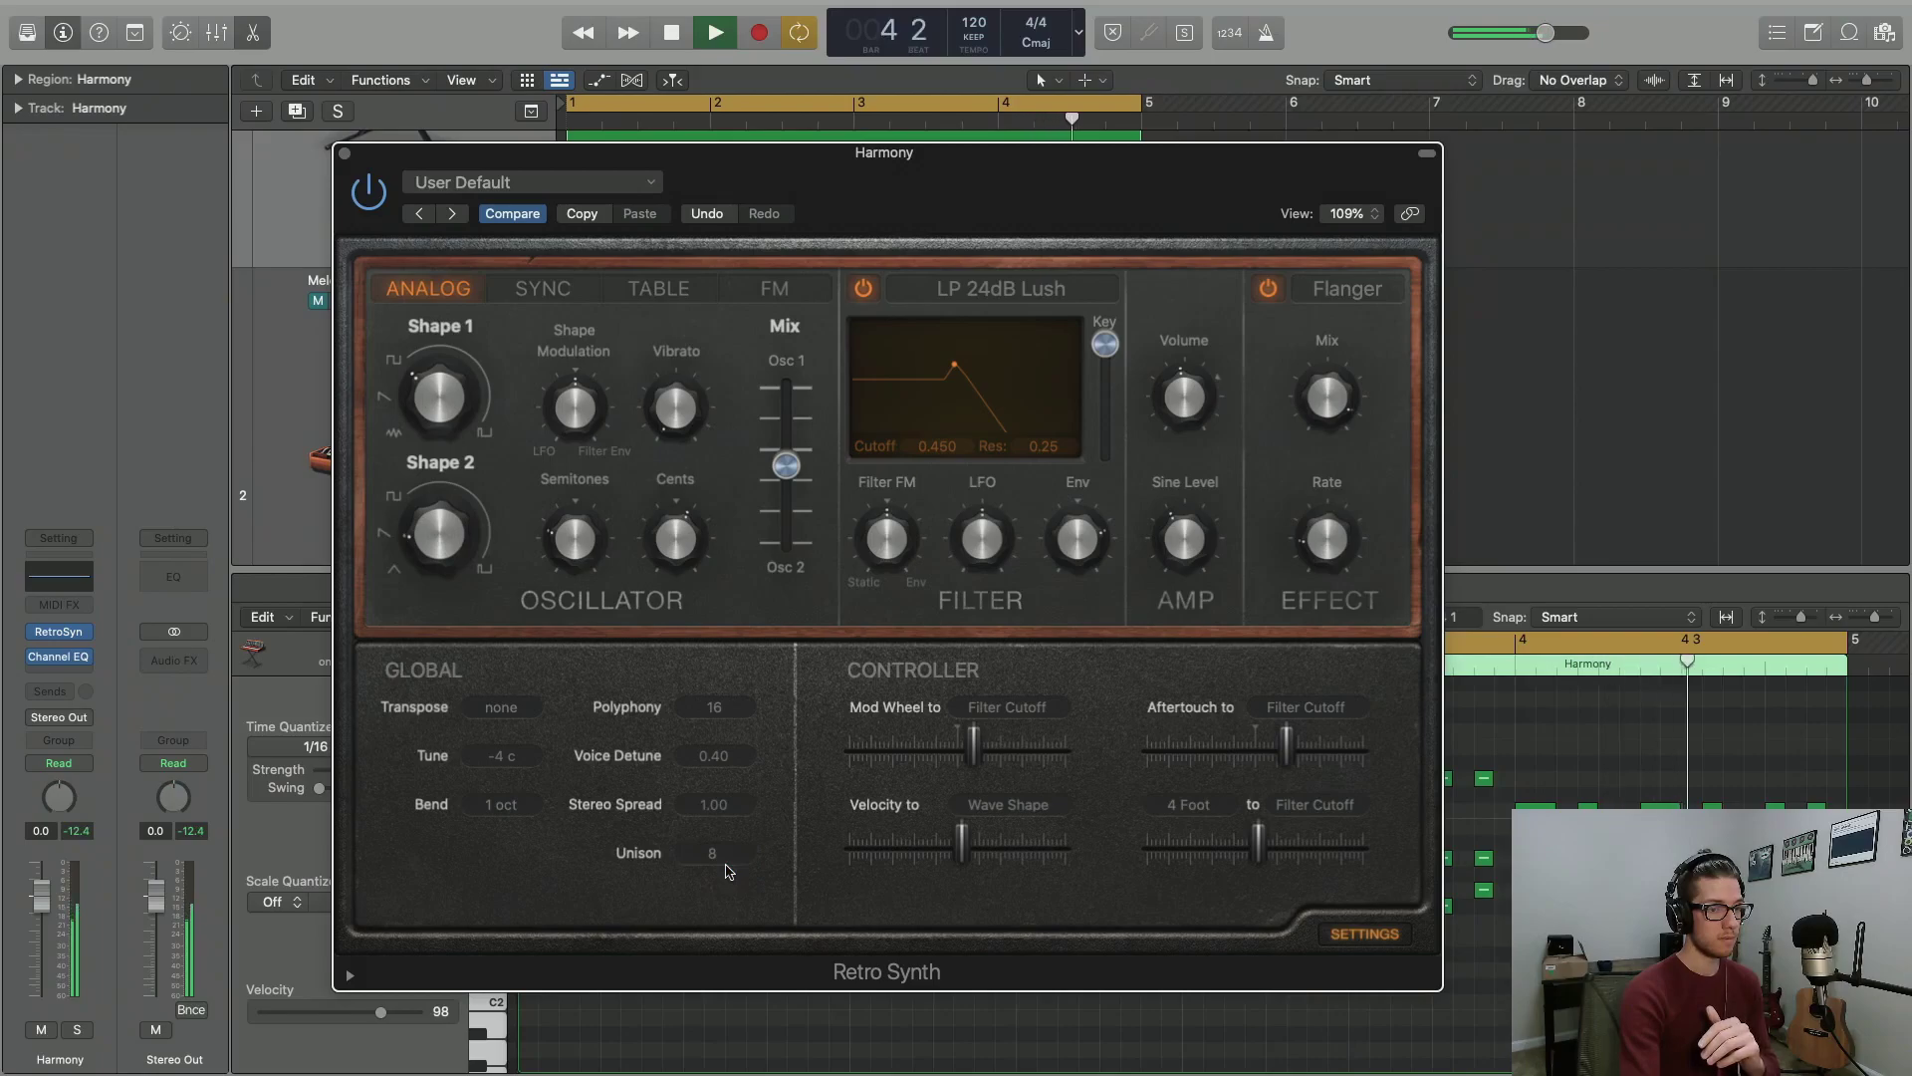
key("space")
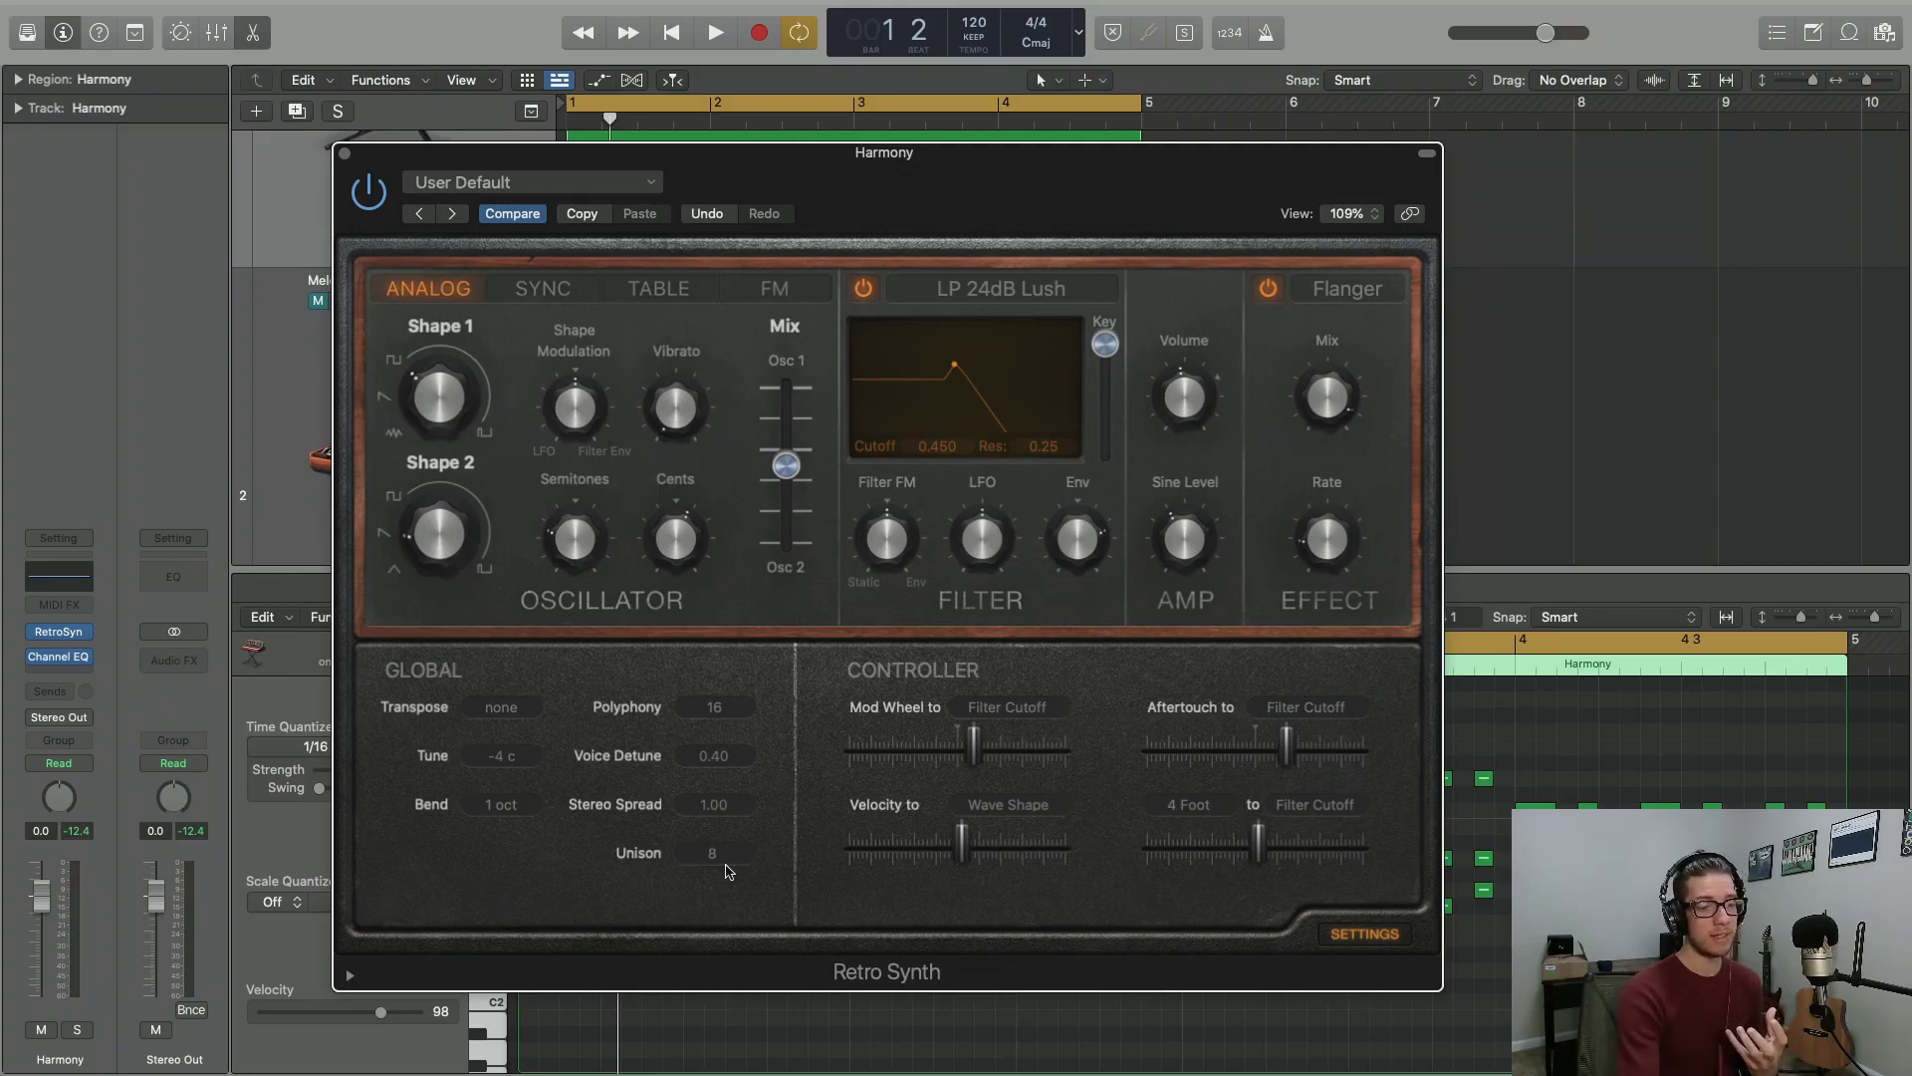
left_click(726, 871)
left_click(727, 826)
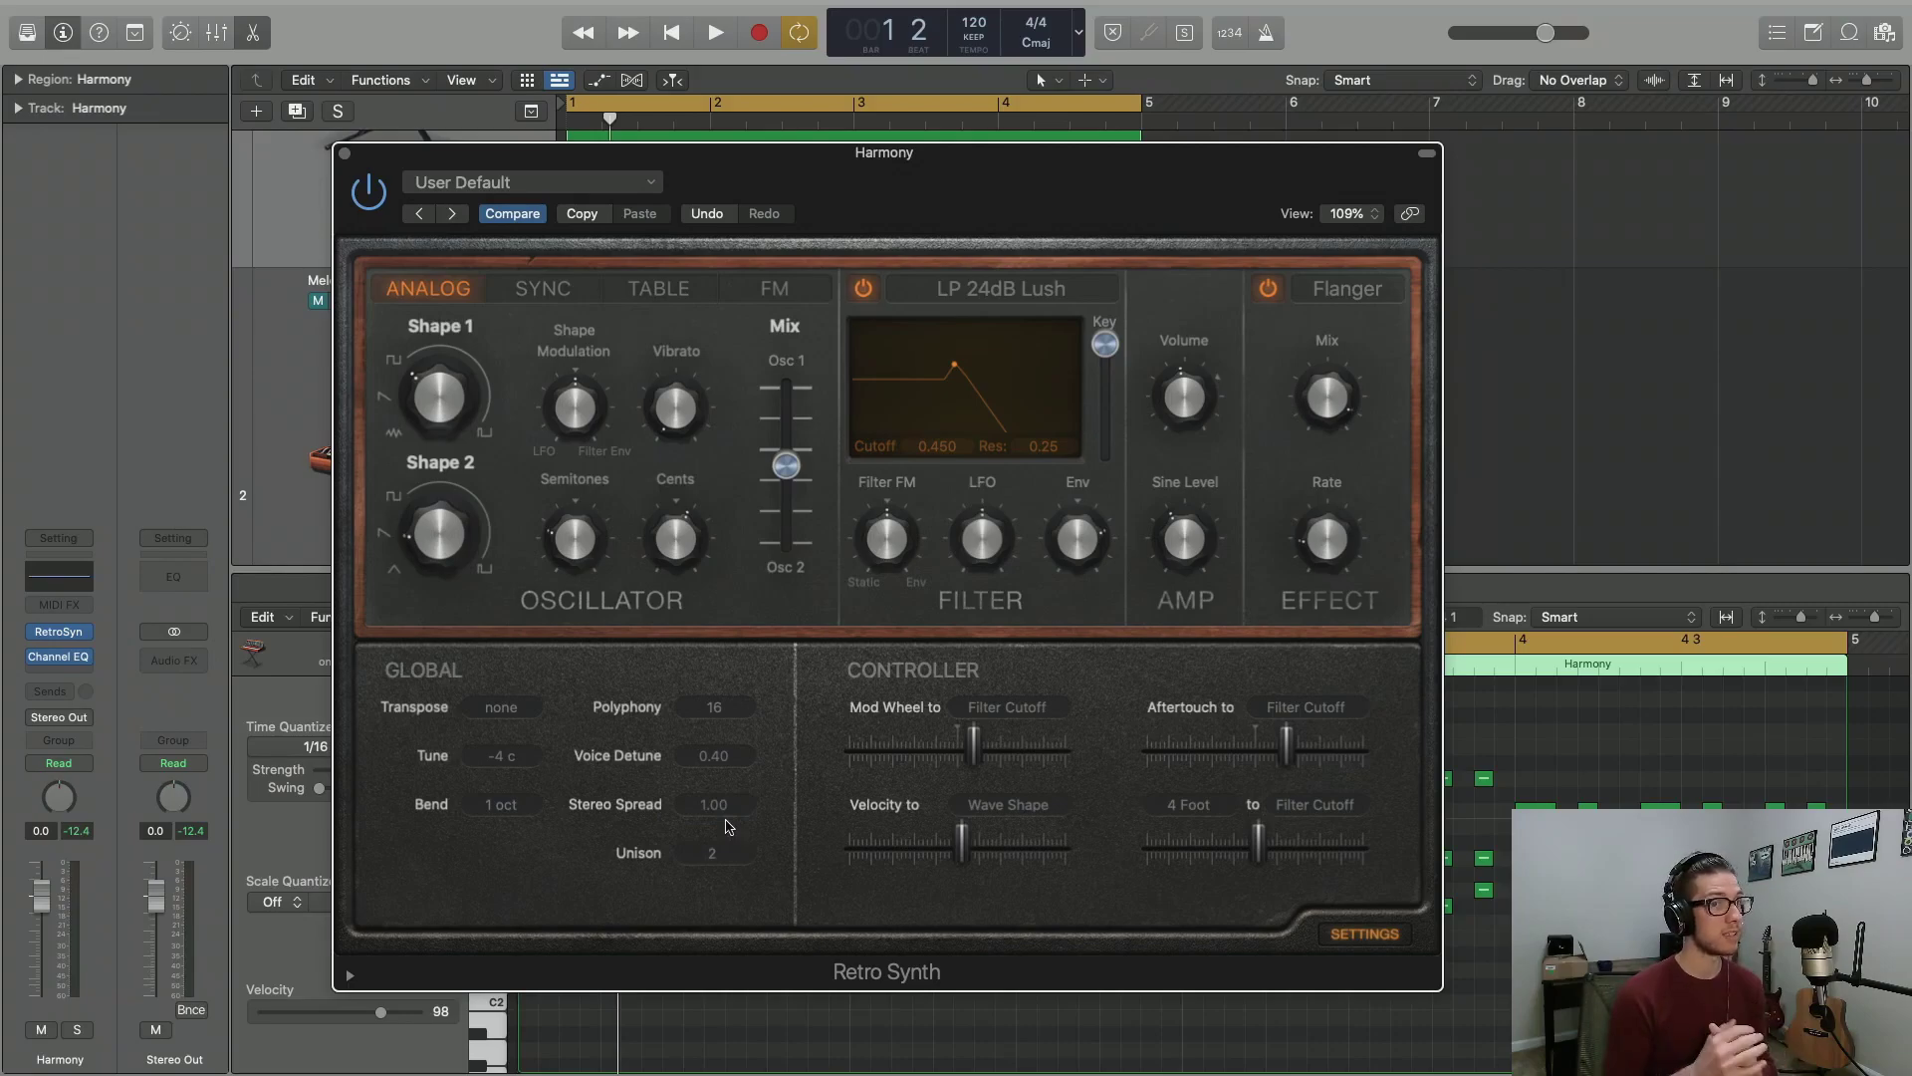
Set the Mod Wheel amount to 0.14 and show its destination list
mouse_move(943, 765)
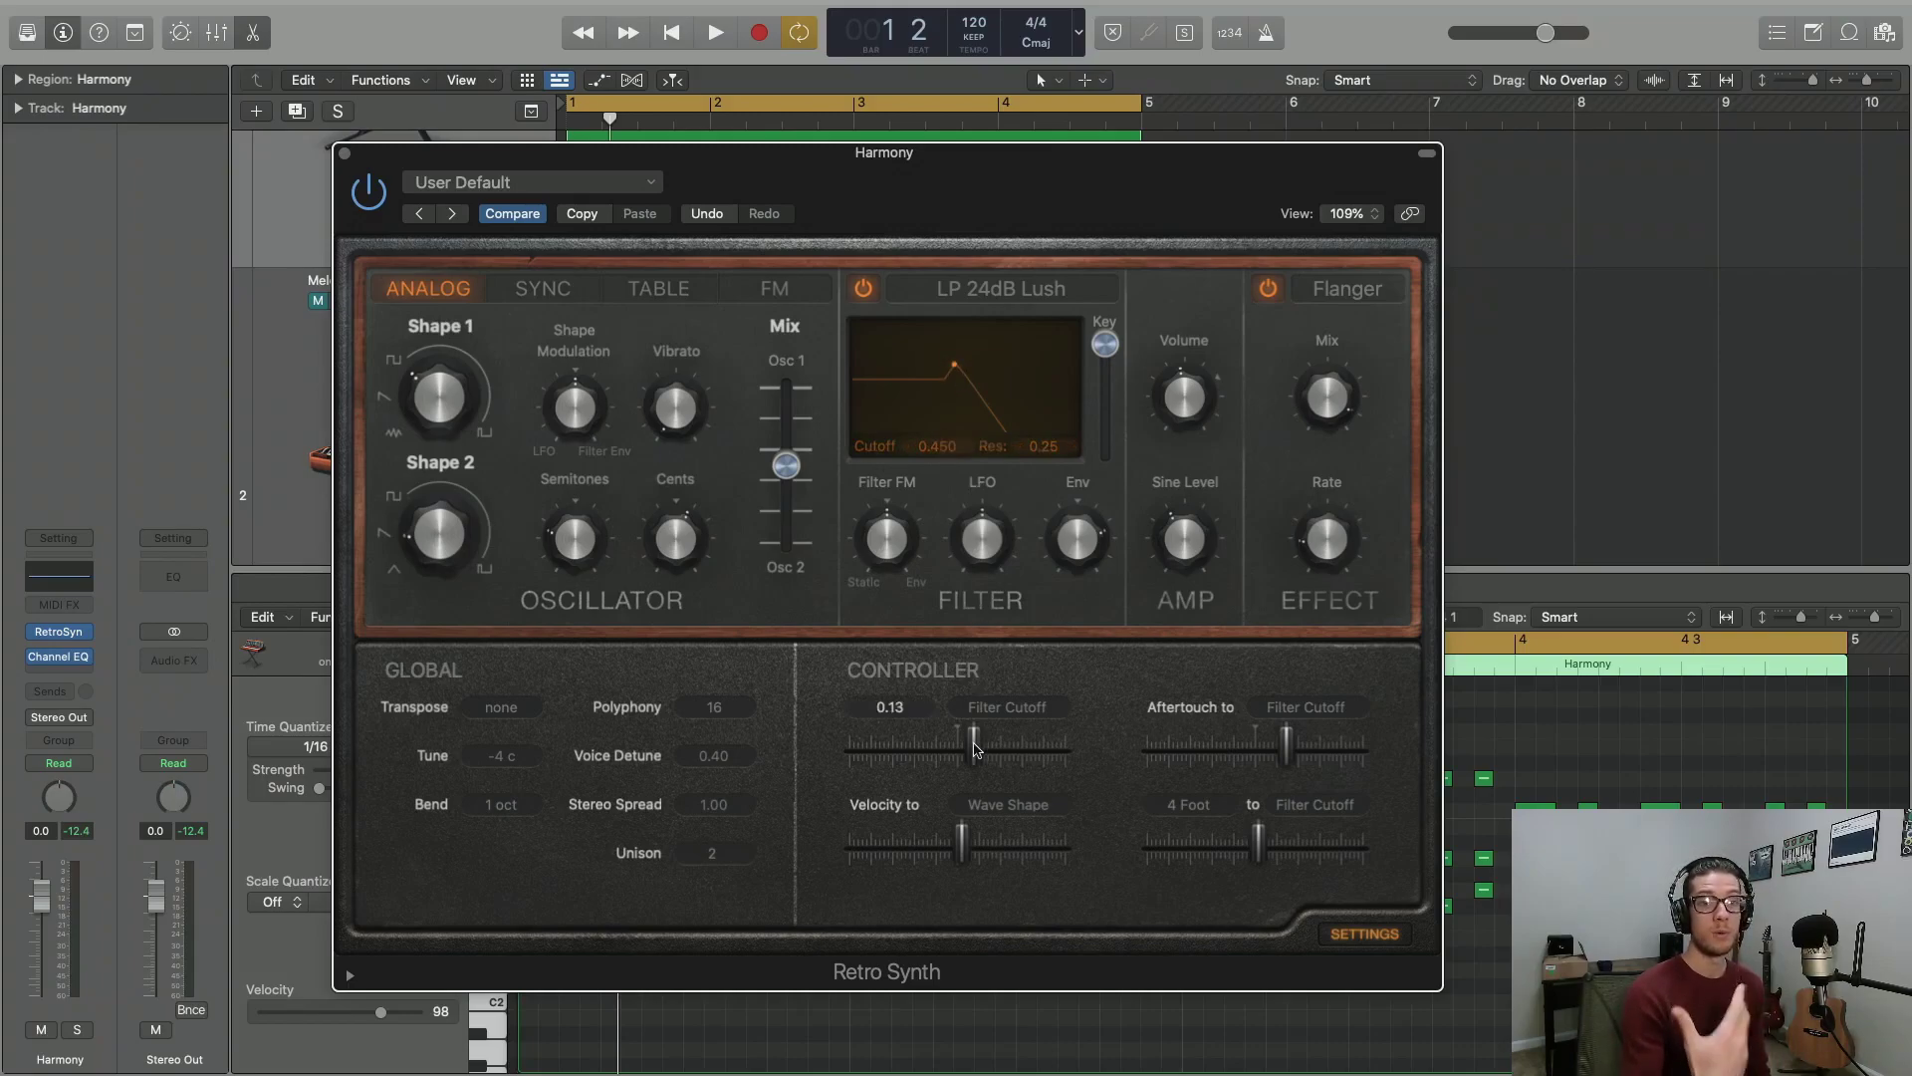
left_click_drag(975, 750, 1101, 751)
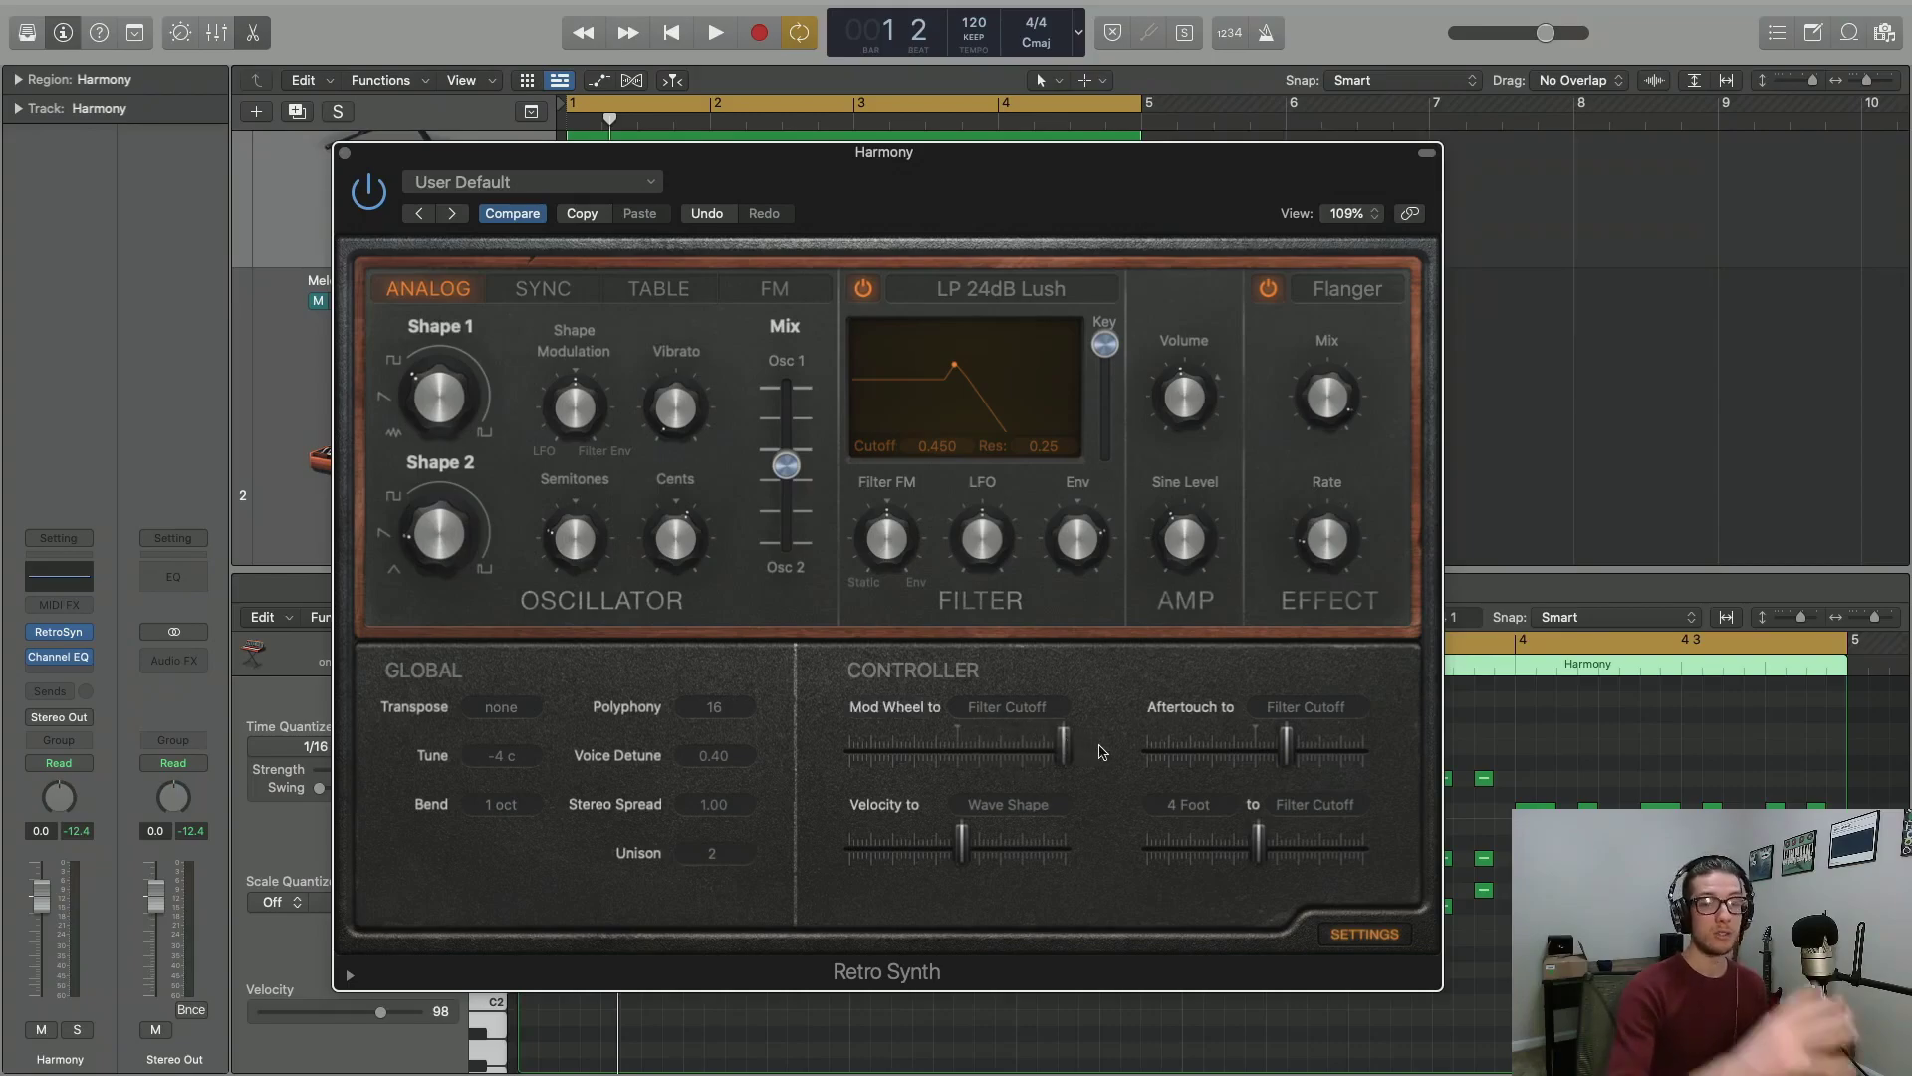
left_click(1040, 708)
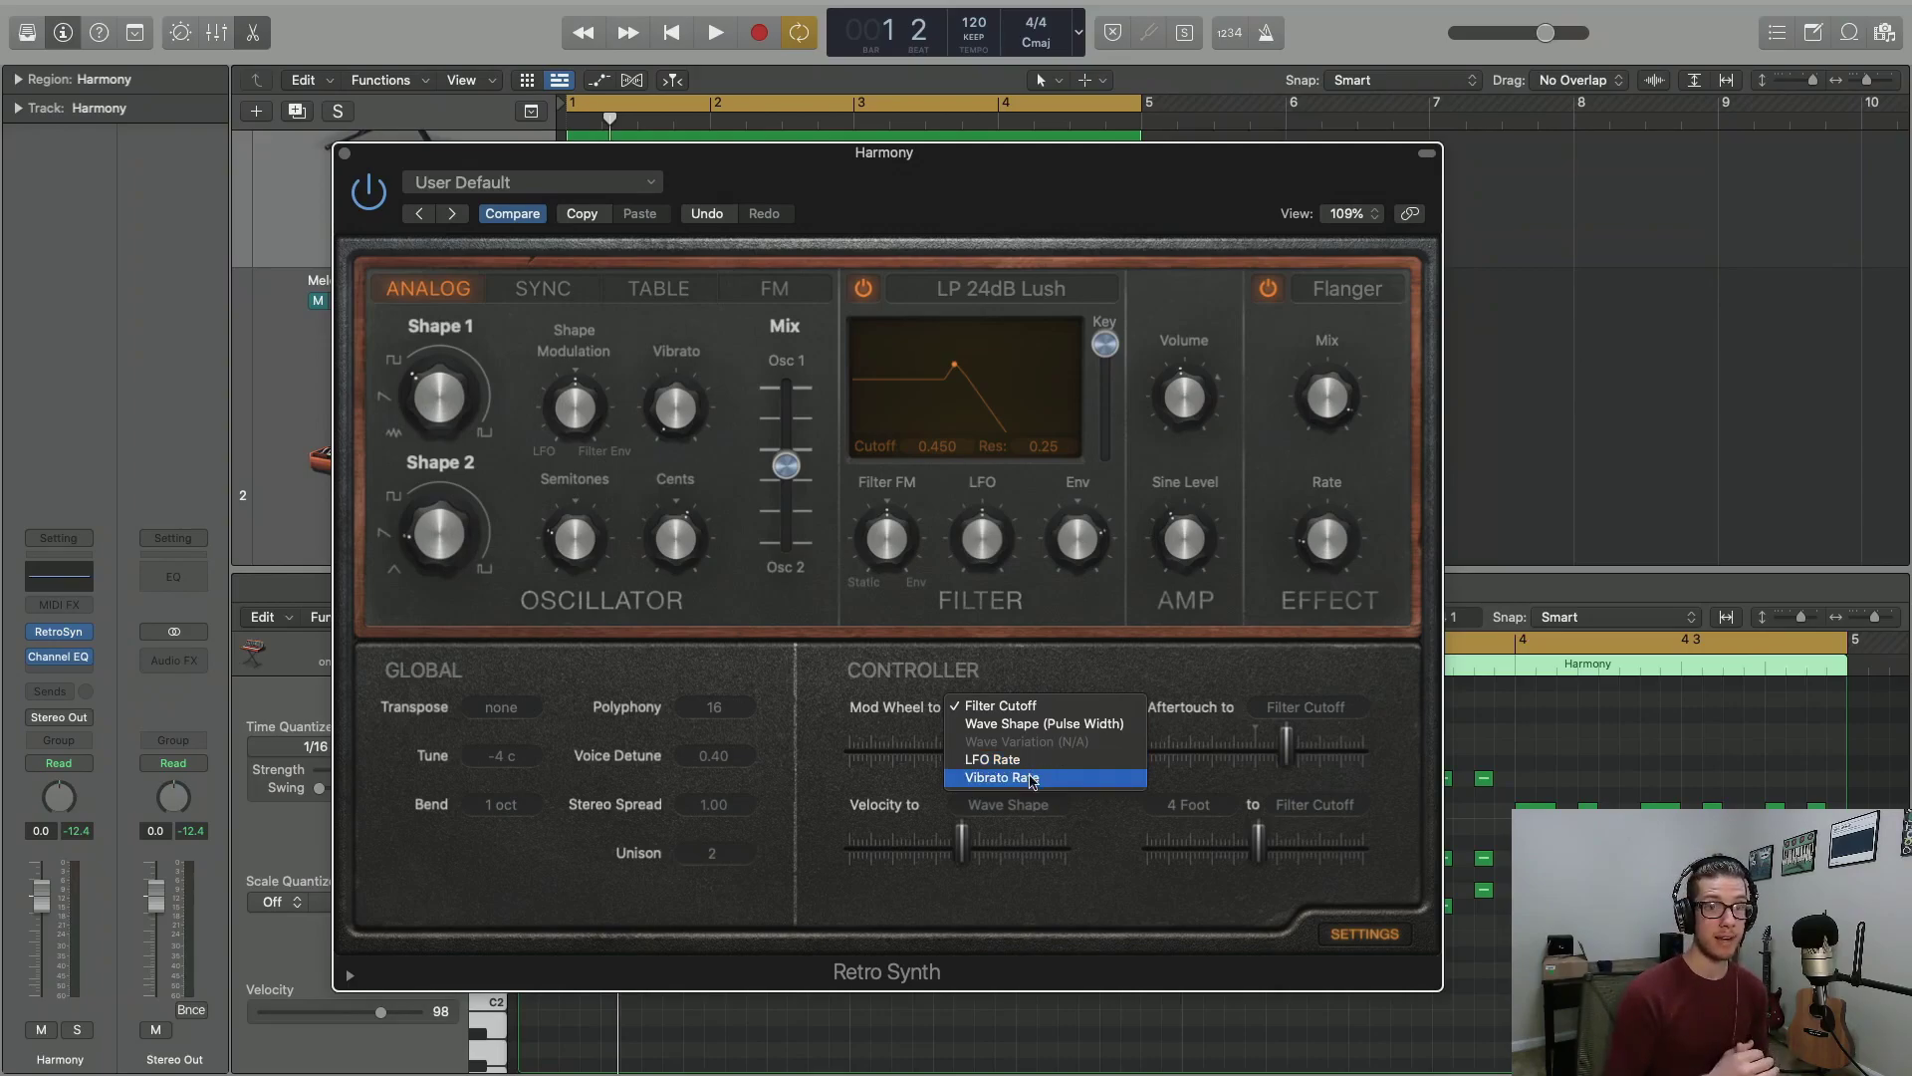
Leave the Mod Wheel on Filter Cutoff and show the Aftertouch destination list
left_click(1121, 792)
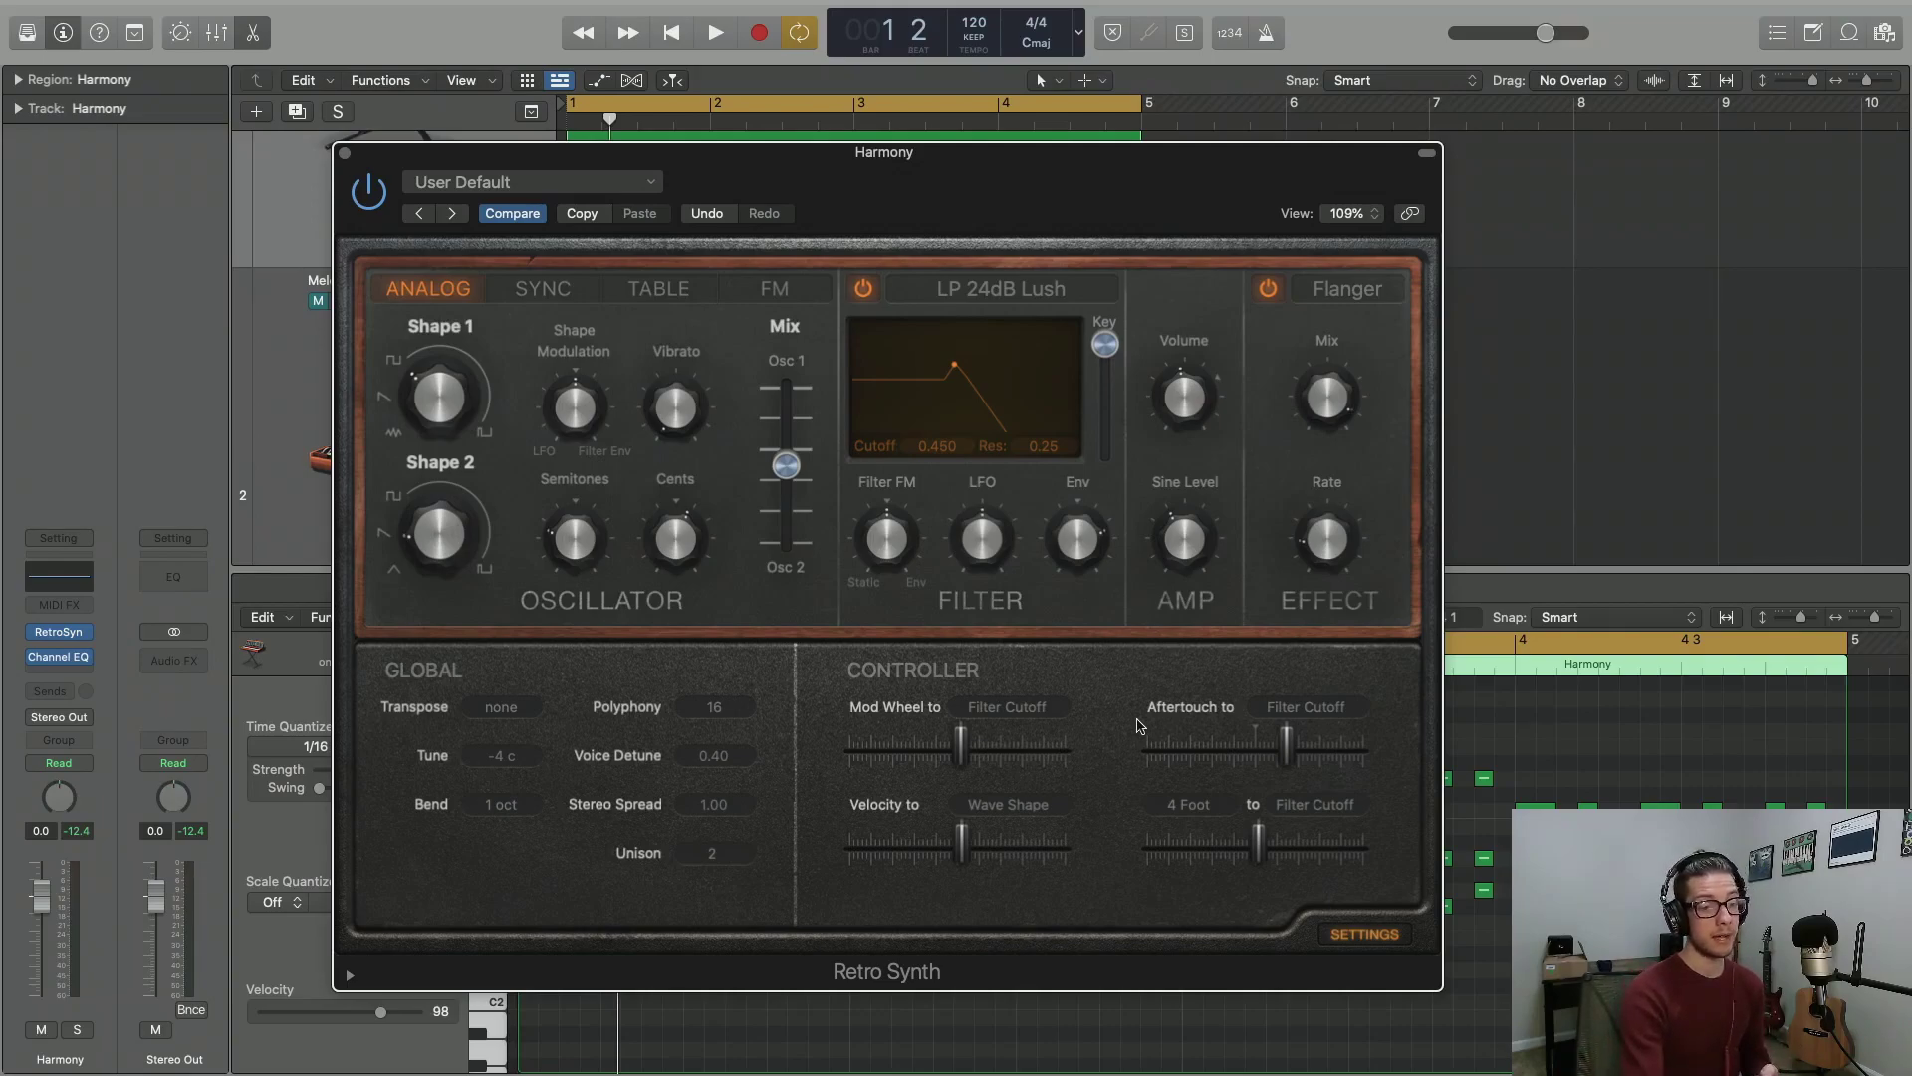
left_click(1283, 705)
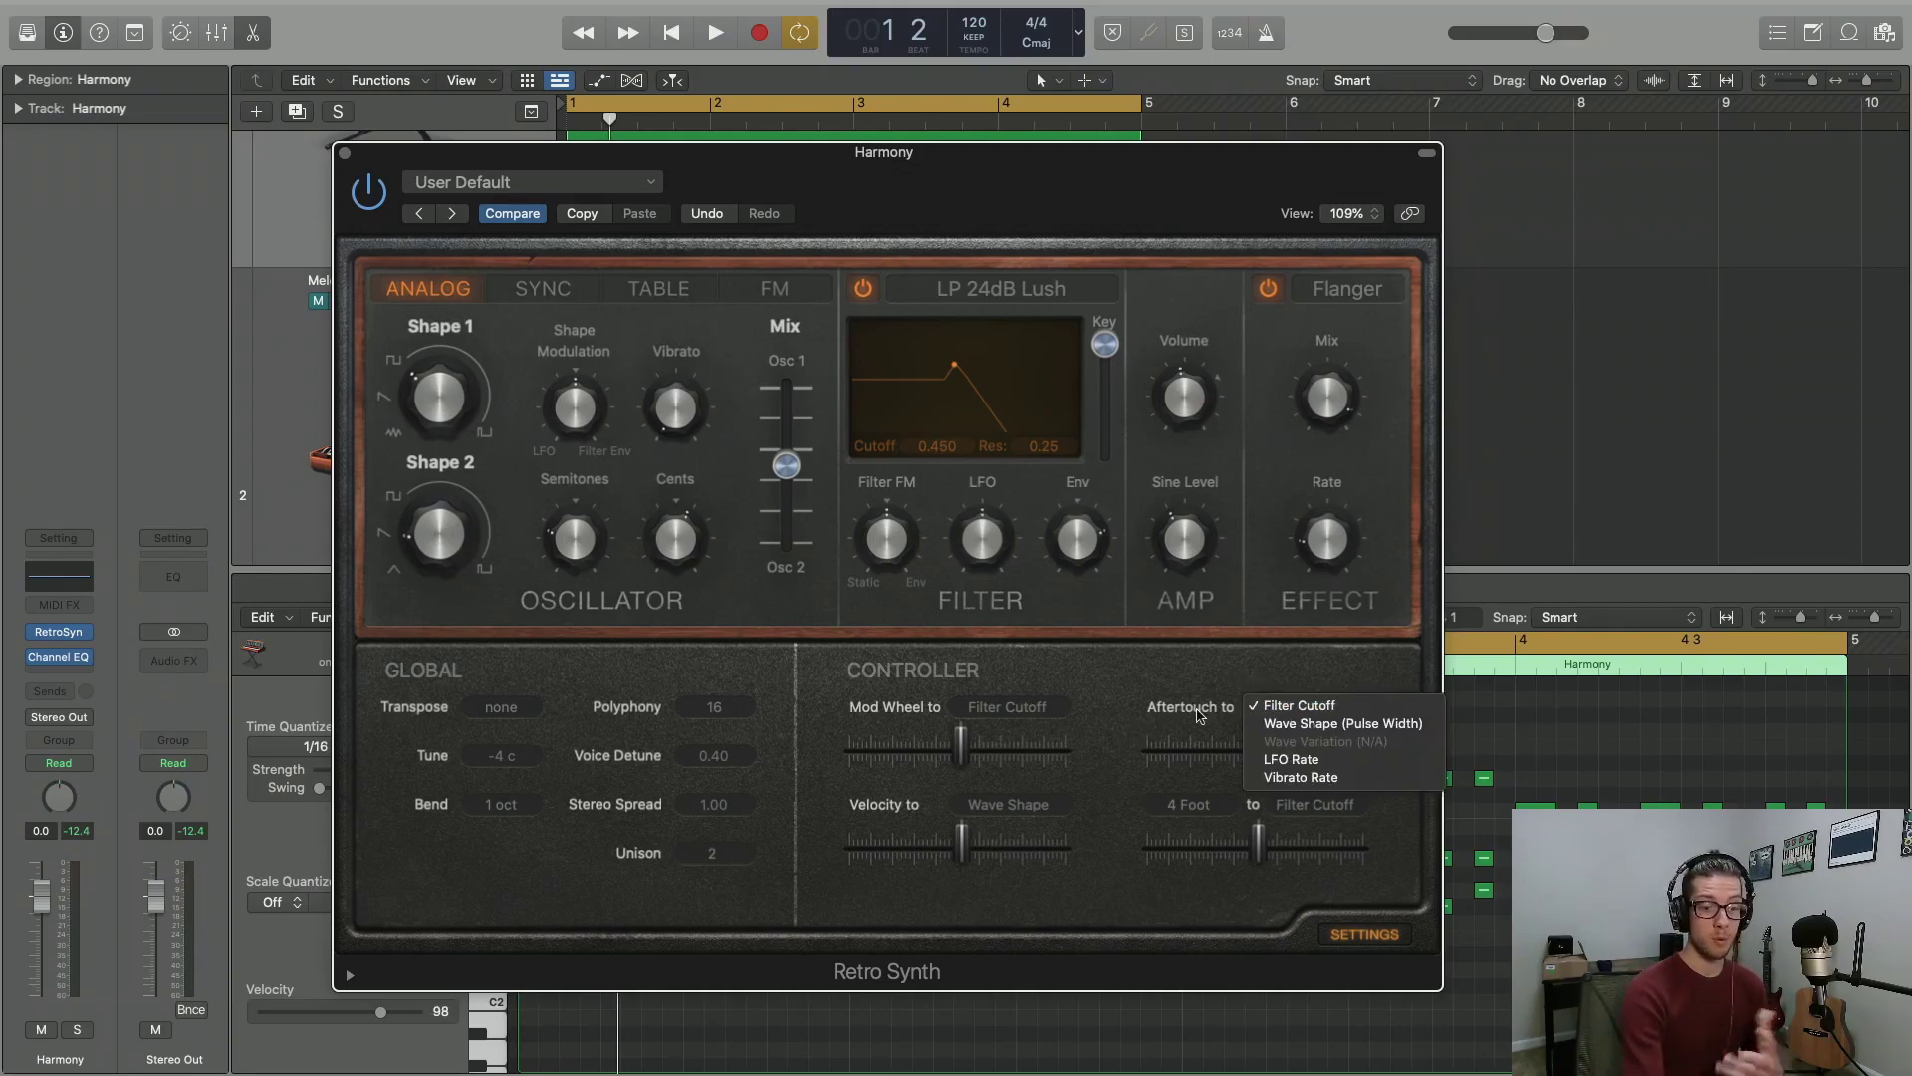